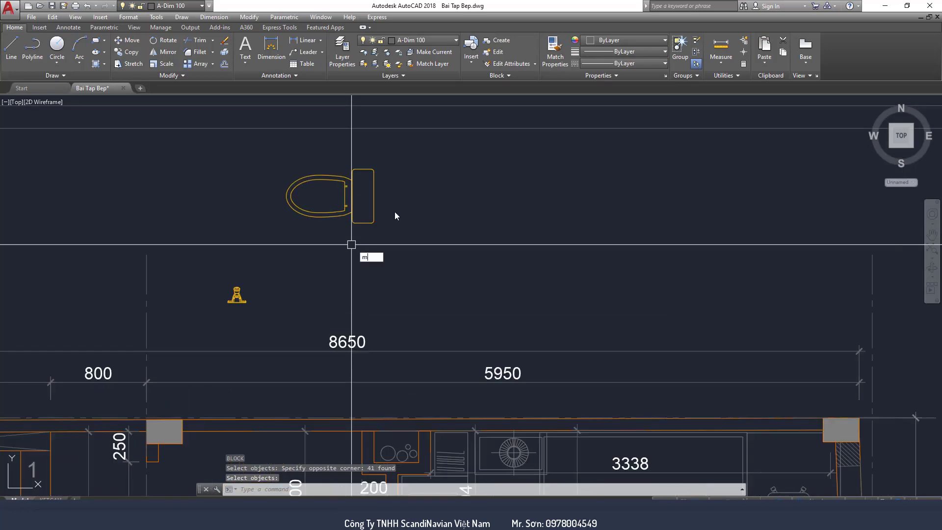
Step: Move the toilet block down beside the small figure symbol
text(m)
key(Return)
drag(392, 230, 363, 186)
key(Return)
click(375, 195)
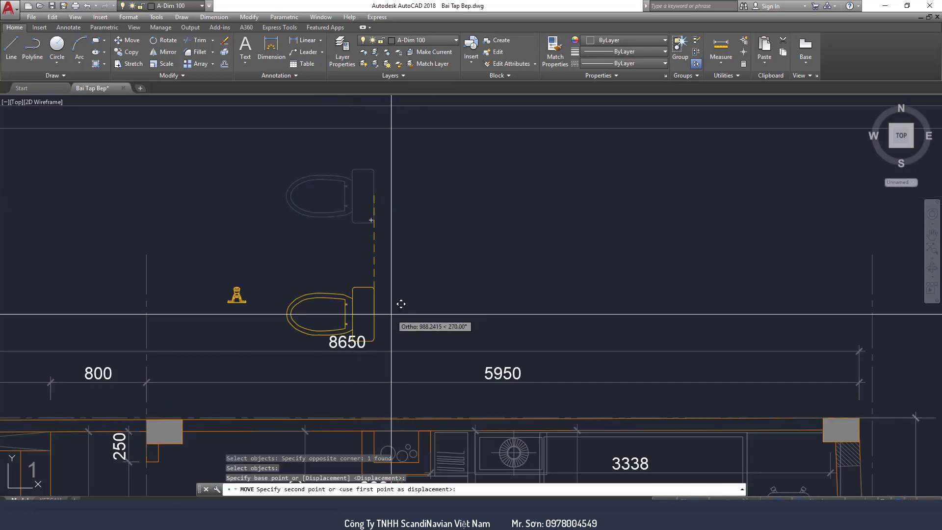
middle_drag(396, 316, 435, 222)
click(414, 191)
key(Escape)
Step: Erase the 200 dimension in the bathroom
middle_drag(363, 429, 336, 280)
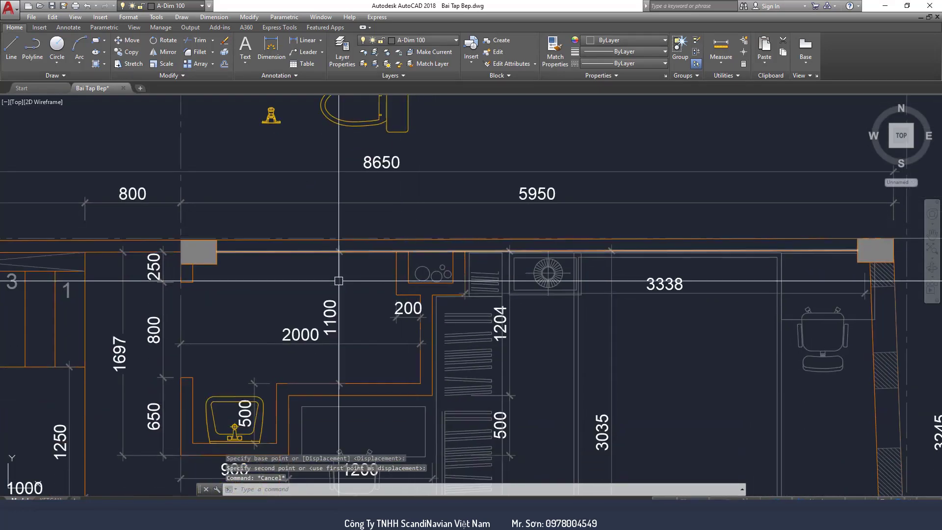
scroll(353, 343, up, 5)
click(363, 196)
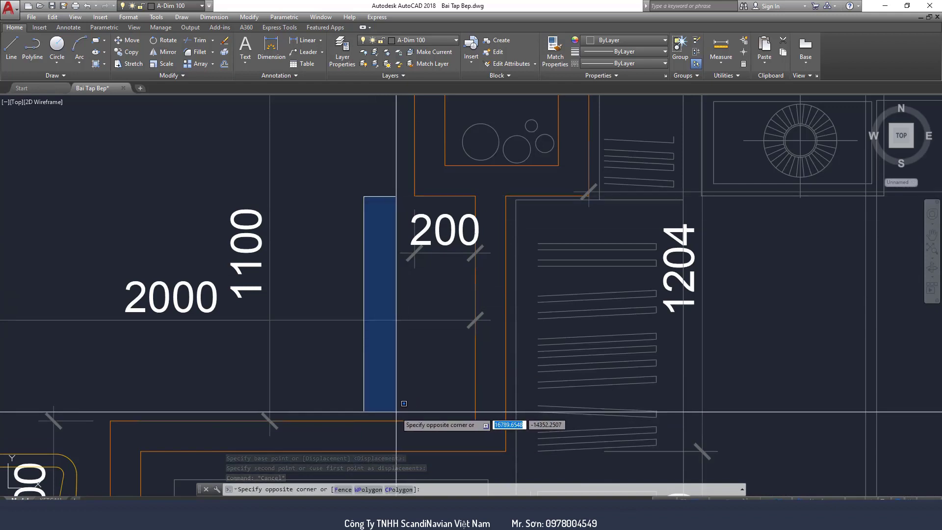
key(Escape)
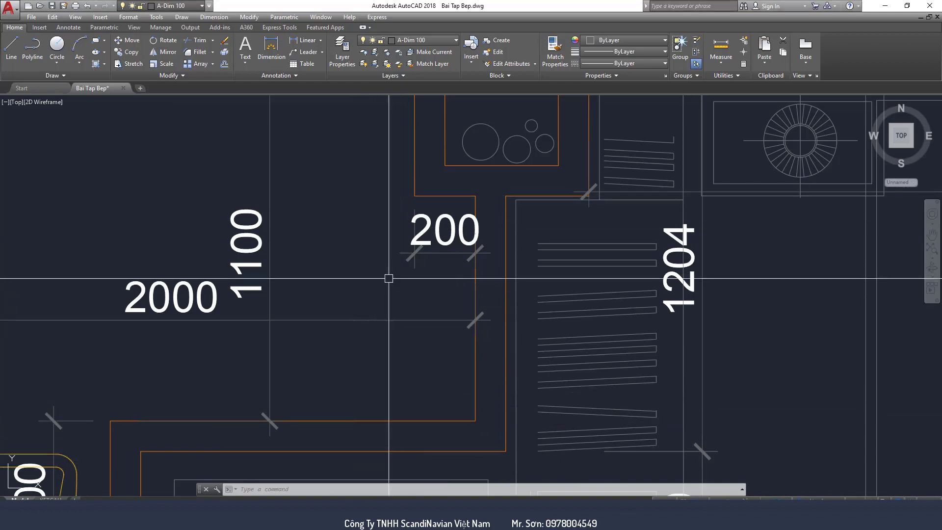
click(433, 228)
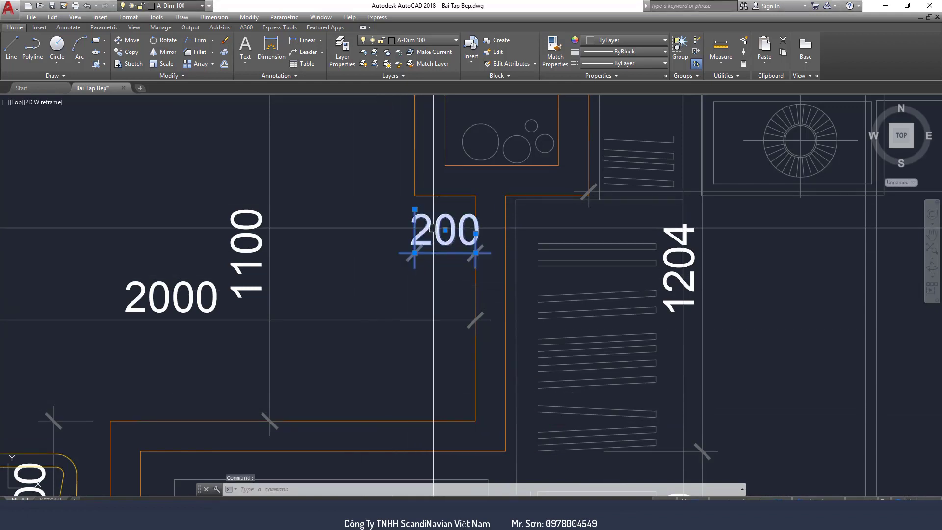
text(e)
key(Return)
text(li)
key(Return)
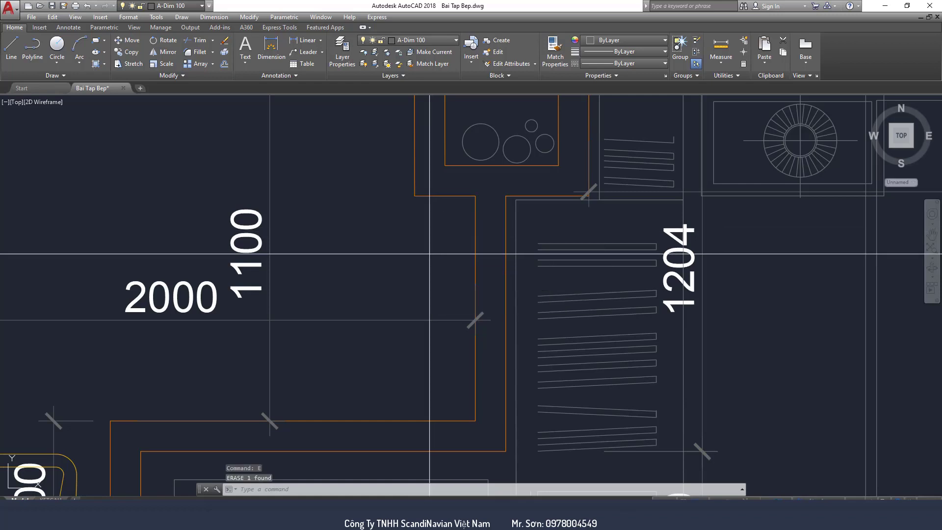
click(432, 421)
click(432, 196)
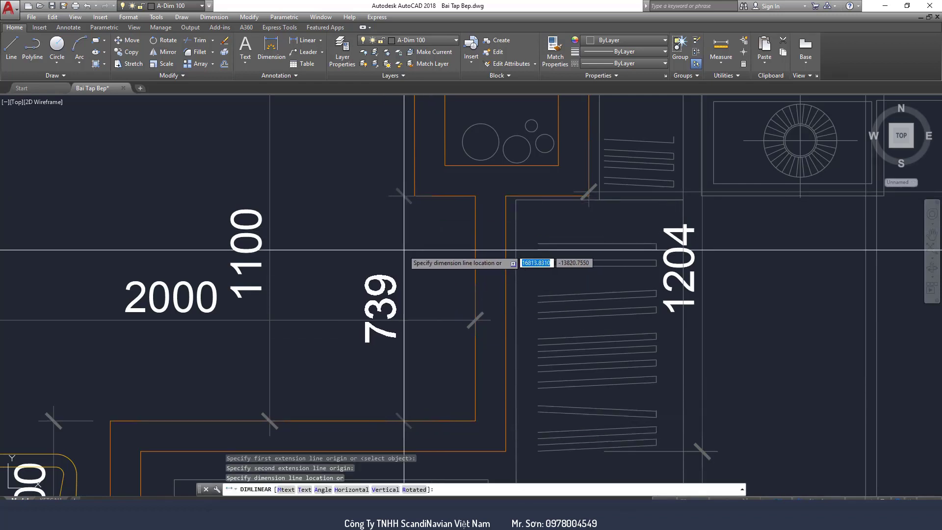
key(Escape)
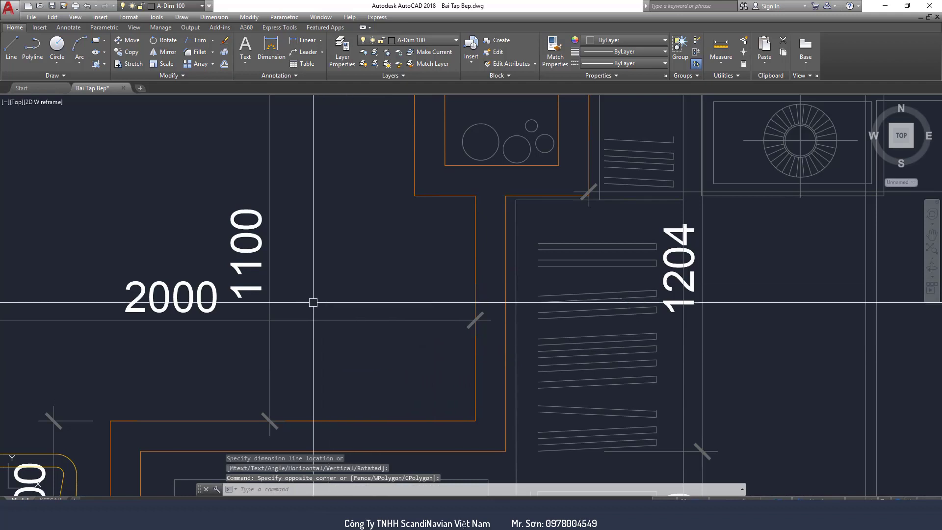
click(300, 304)
click(343, 391)
click(368, 388)
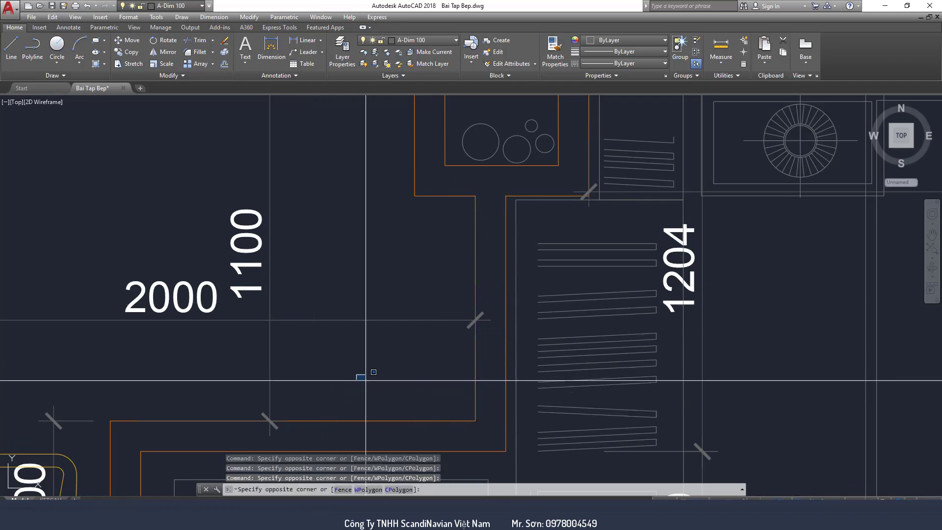
click(370, 374)
middle_drag(347, 368, 358, 396)
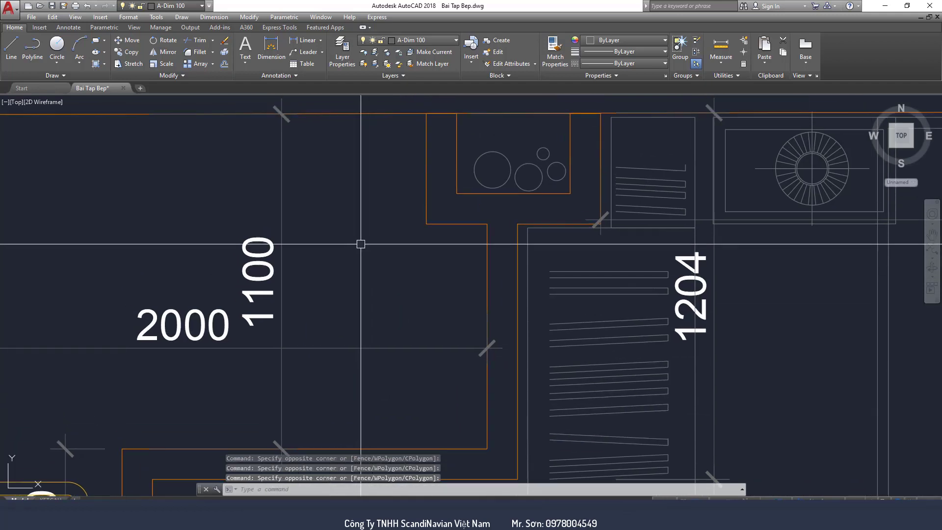
click(342, 226)
click(466, 267)
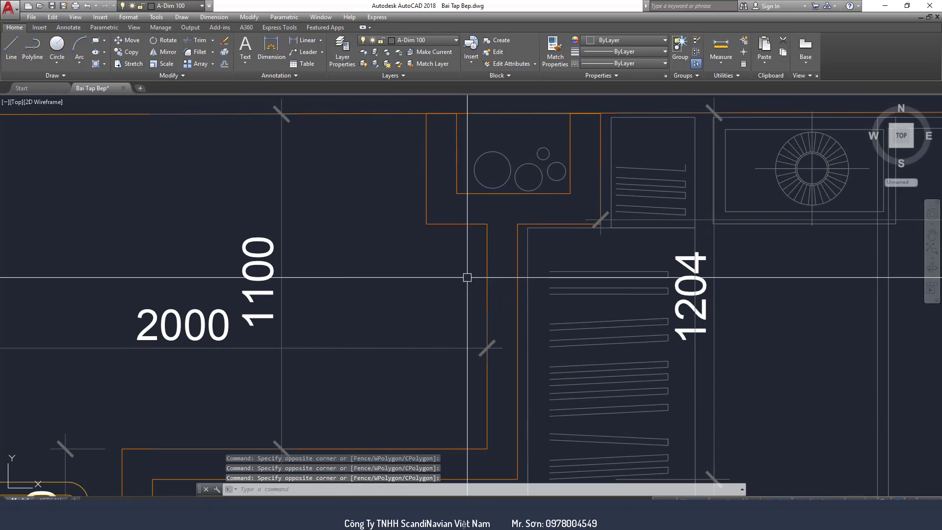
scroll(467, 277, down, 5)
scroll(442, 286, up, 3)
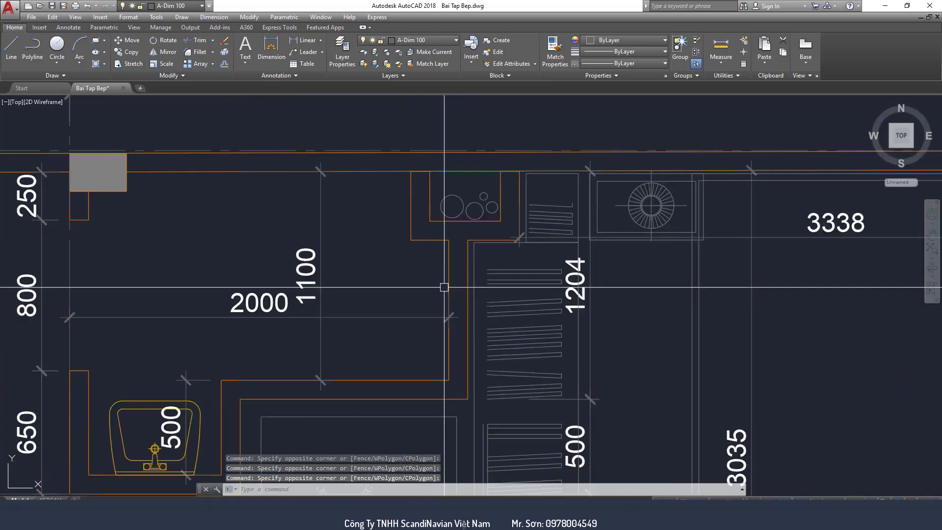
scroll(407, 262, down, 4)
Step: Move the toilet into the bathroom, tank against the right wall beside the 2000 and 1100 dimensions
middle_drag(406, 262, 392, 320)
text(m)
key(Return)
click(444, 165)
click(369, 203)
key(Return)
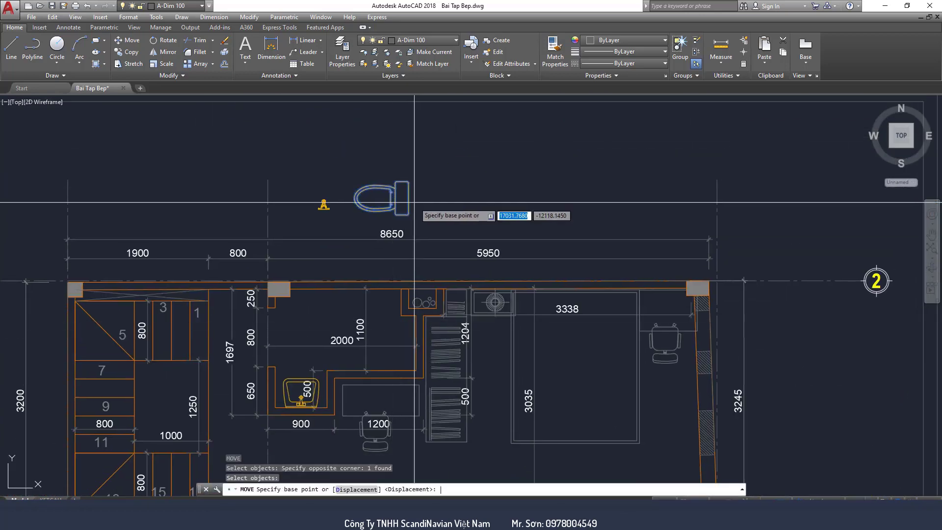
click(408, 198)
scroll(407, 341, up, 4)
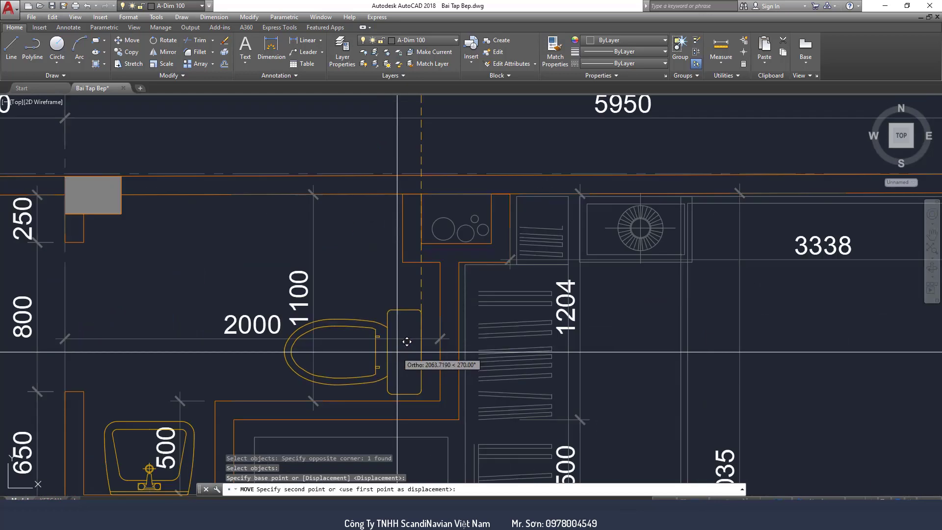
click(427, 326)
scroll(376, 339, up, 3)
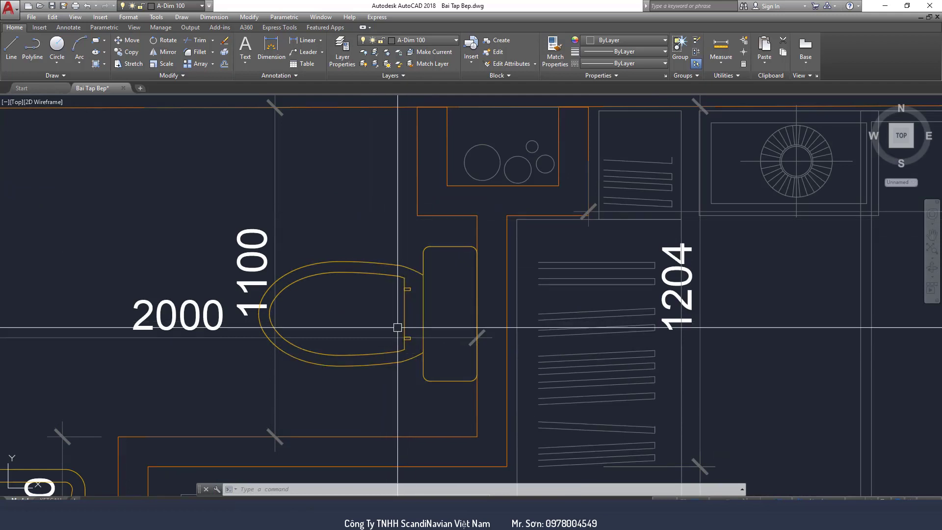
middle_drag(479, 336, 481, 298)
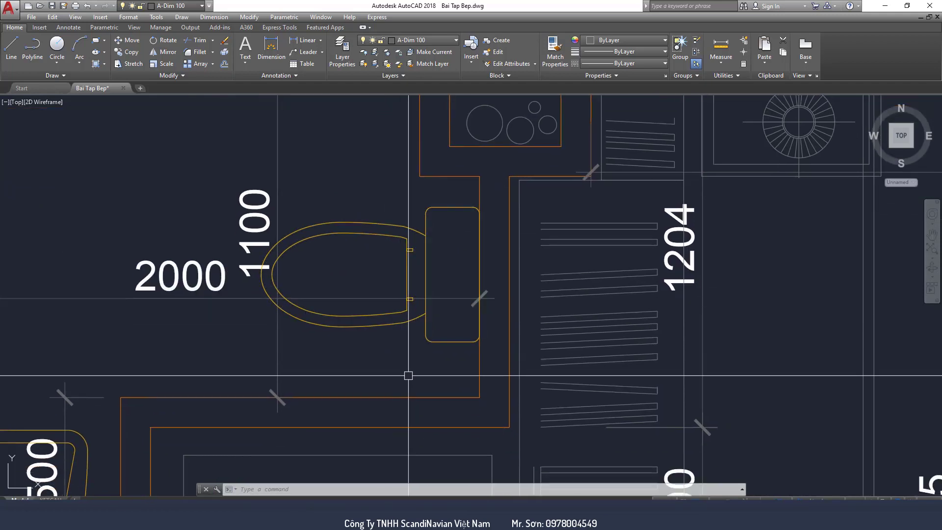
scroll(408, 375, up, 2)
click(279, 333)
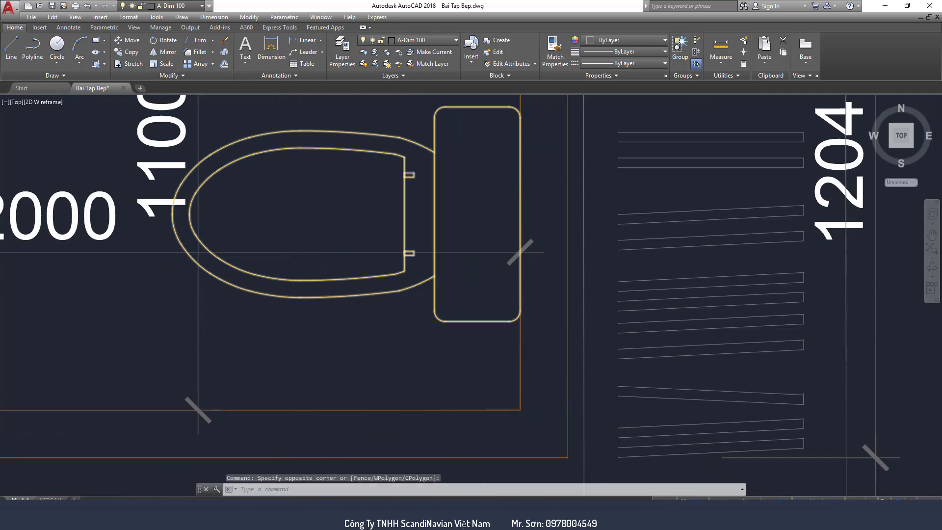
scroll(307, 421, down, 2)
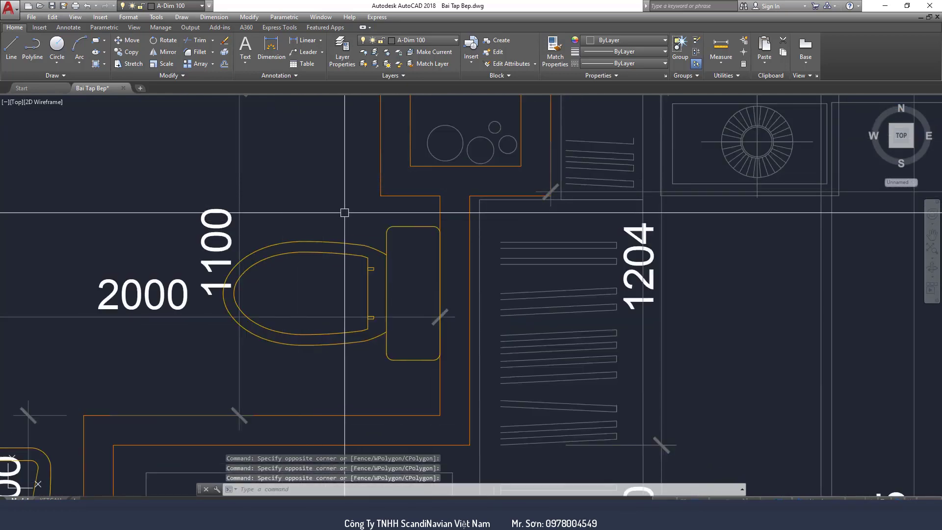
click(352, 212)
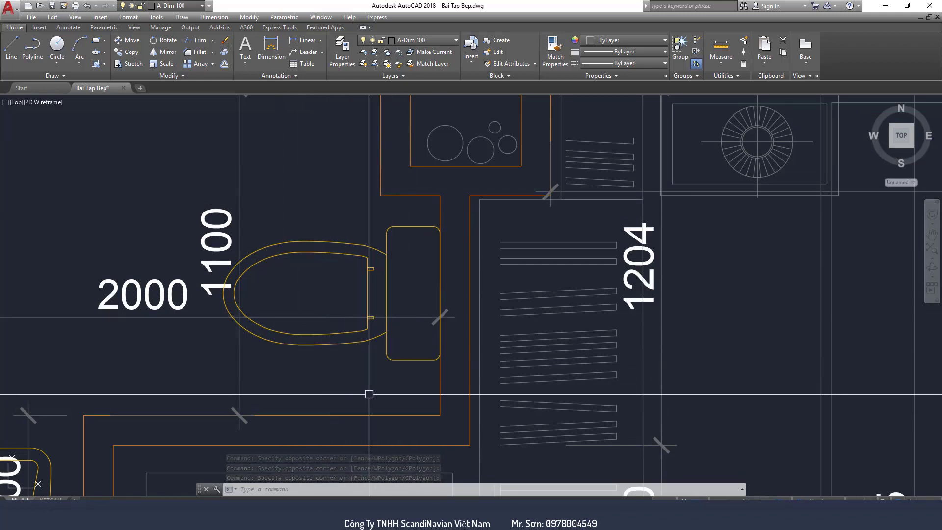
click(269, 395)
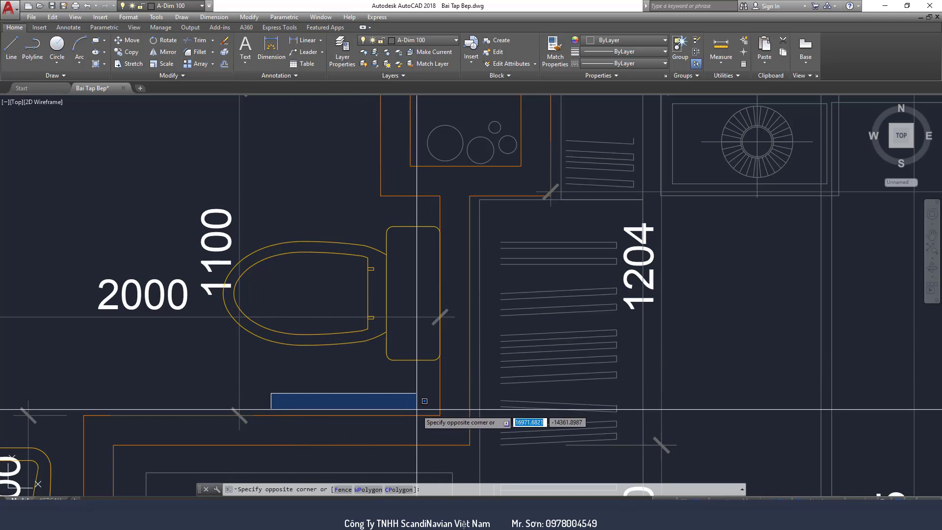
click(422, 399)
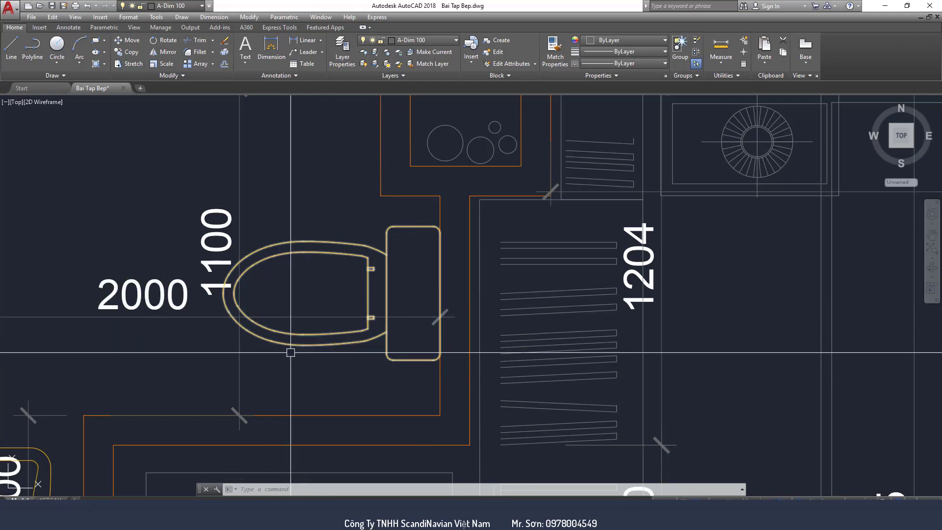
click(303, 367)
click(369, 399)
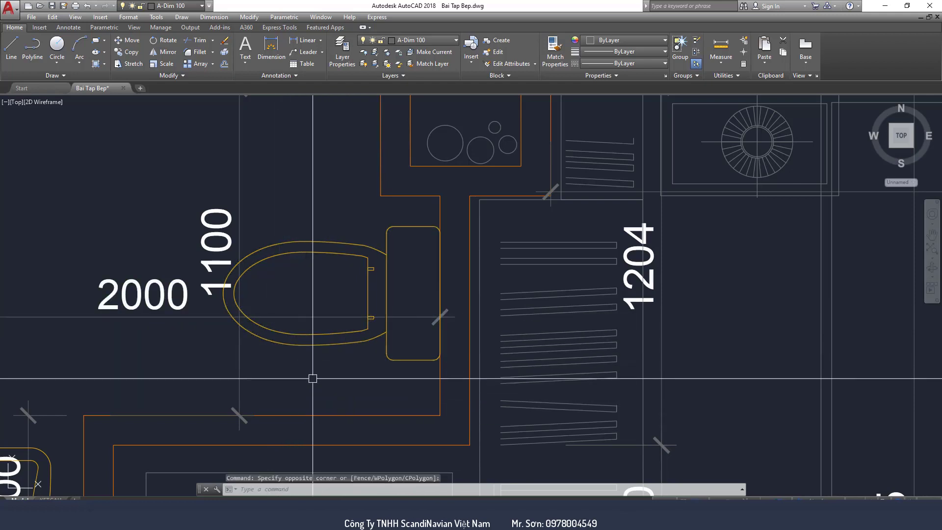
click(311, 379)
click(369, 399)
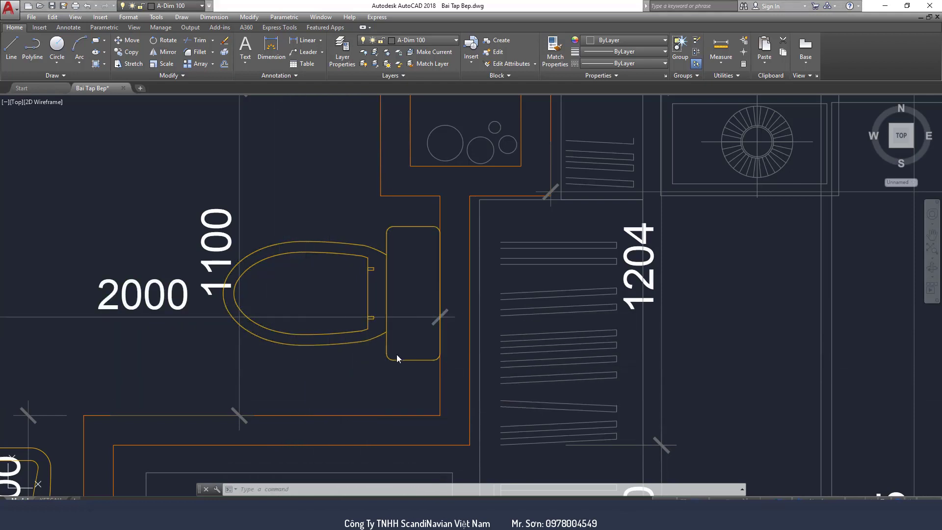
scroll(276, 204, up, 2)
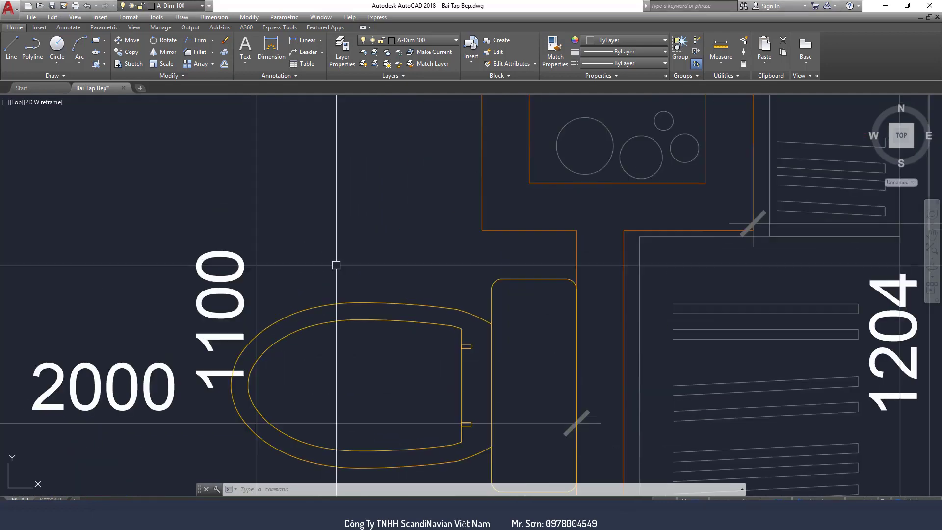
scroll(338, 268, down, 2)
scroll(339, 267, down, 2)
scroll(339, 268, up, 2)
click(325, 210)
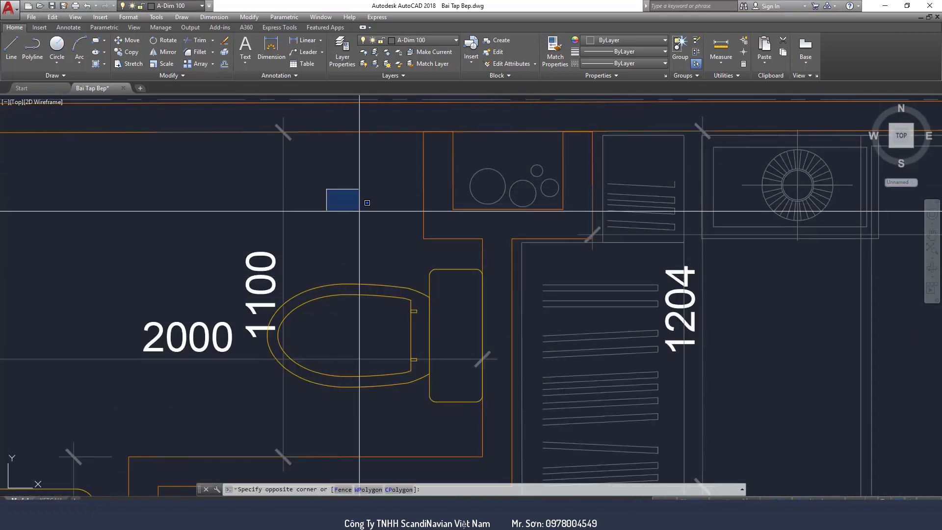
click(361, 190)
click(378, 231)
scroll(379, 240, down, 2)
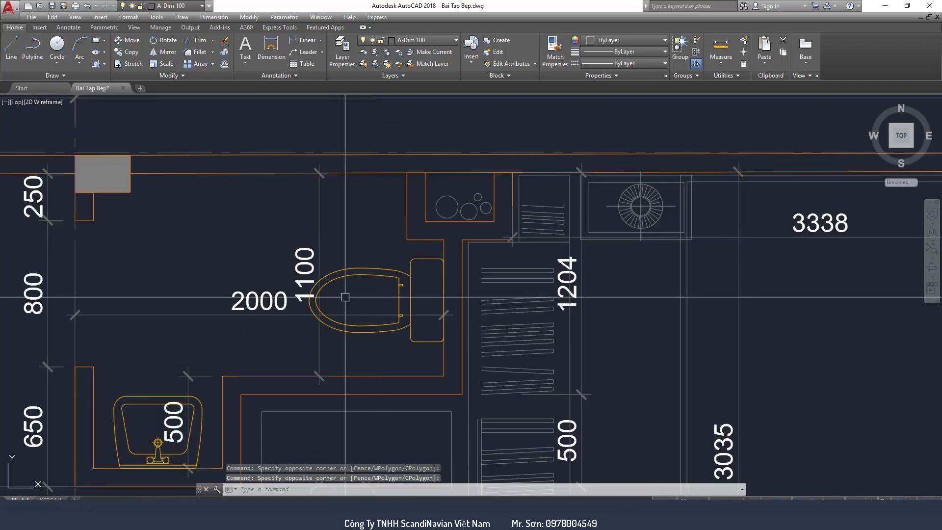
scroll(378, 167, up, 2)
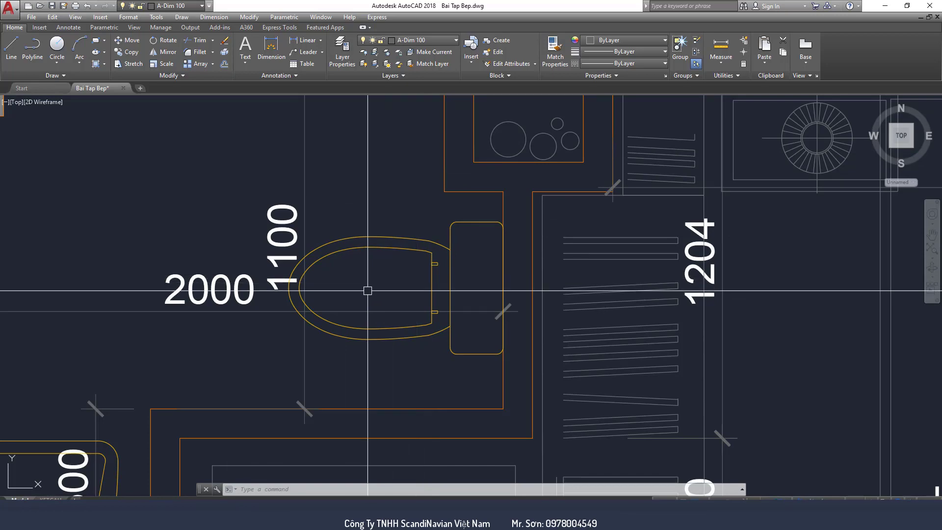
scroll(375, 266, down, 4)
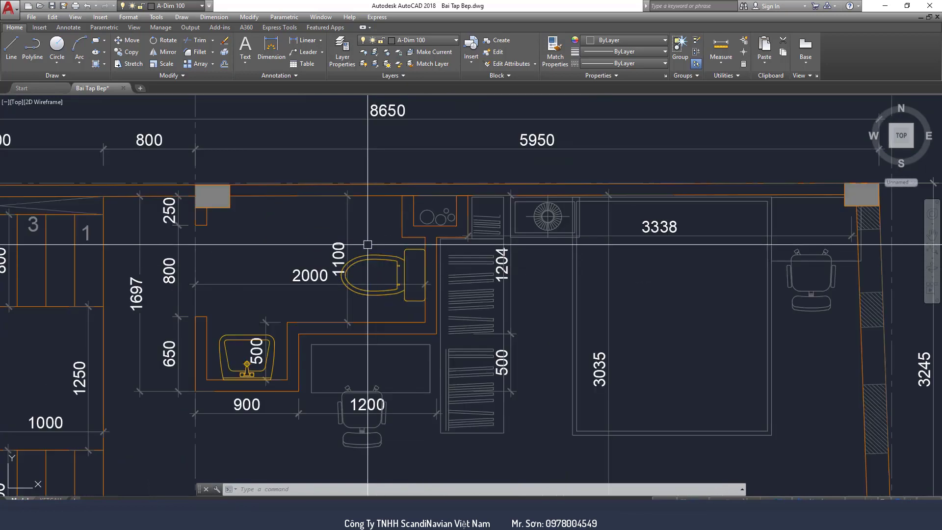
scroll(375, 266, up, 2)
scroll(474, 190, up, 2)
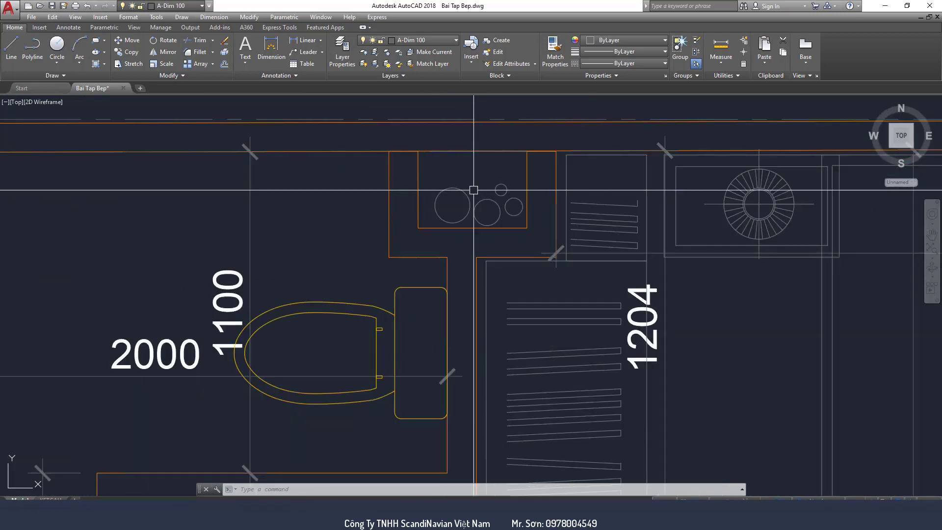
middle_drag(468, 182, 461, 195)
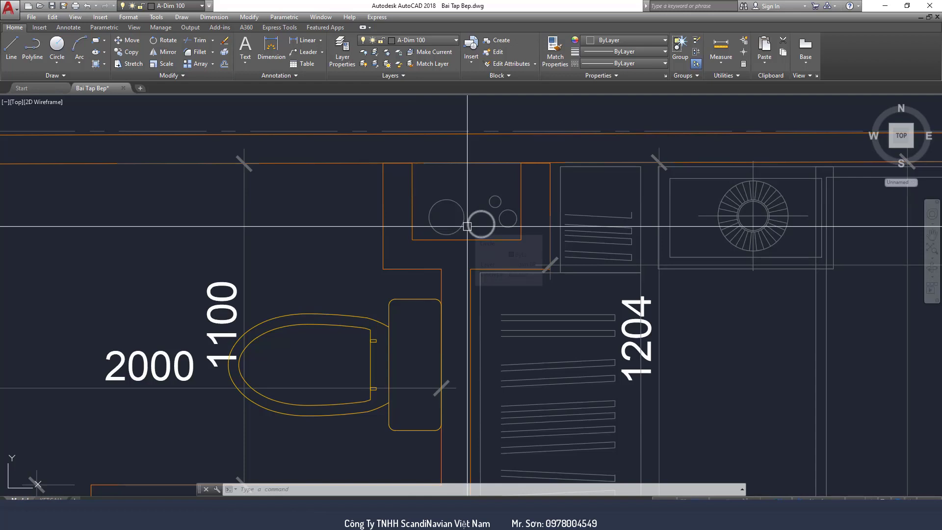
scroll(366, 271, down, 1)
scroll(338, 372, down, 2)
scroll(336, 374, up, 2)
scroll(349, 292, up, 1)
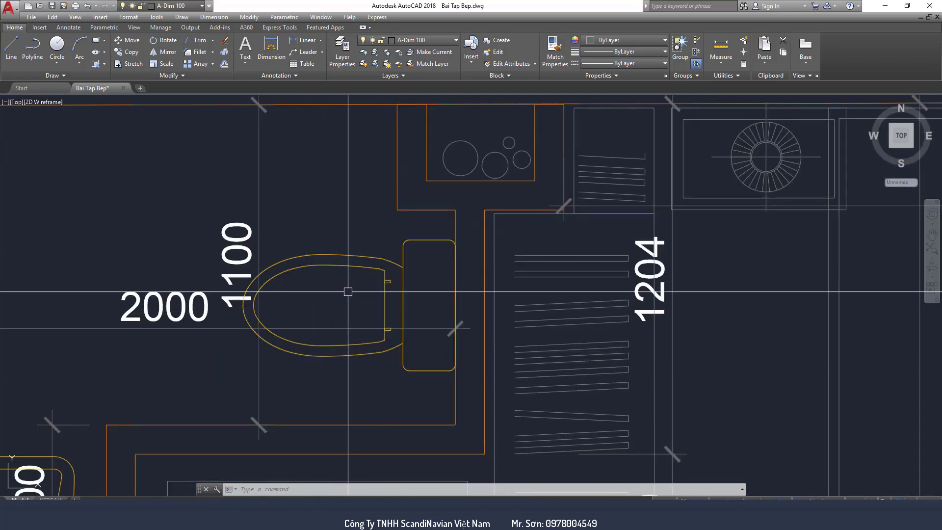
scroll(312, 294, up, 2)
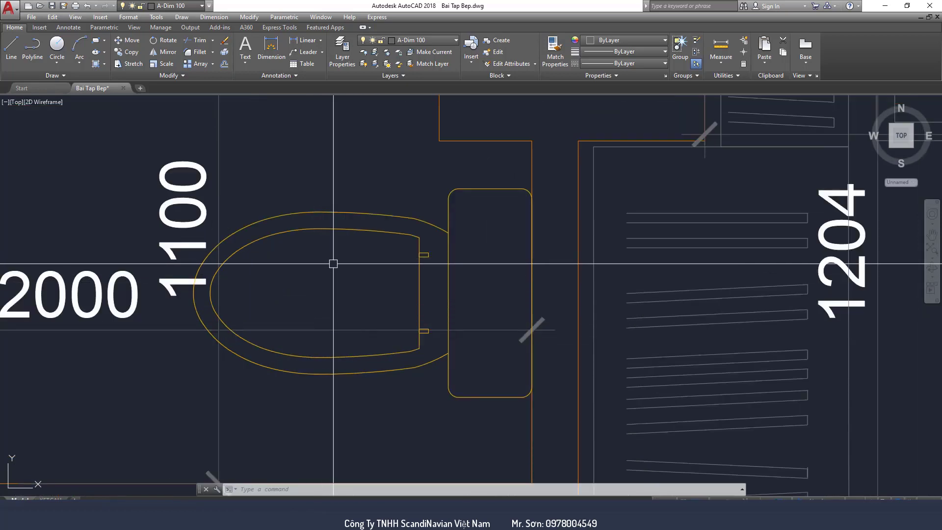
scroll(387, 281, down, 5)
scroll(387, 281, up, 5)
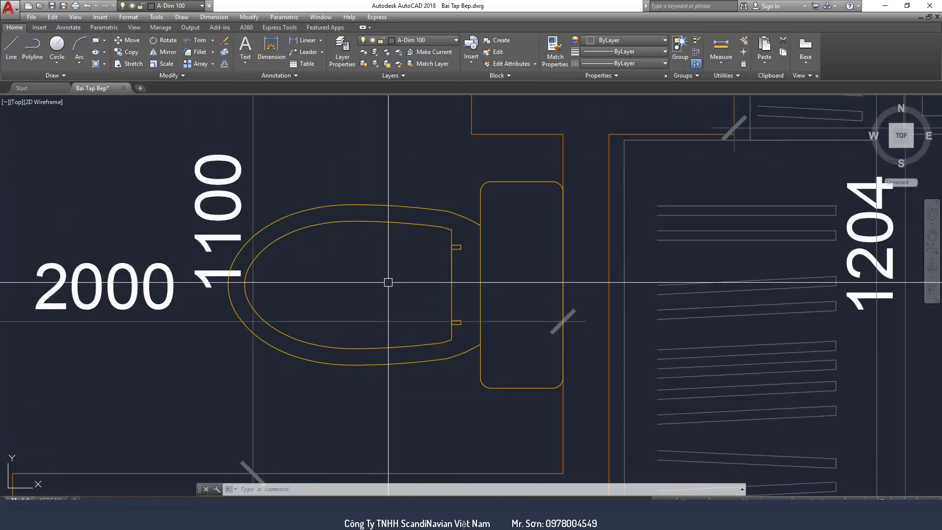
scroll(388, 282, down, 2)
text(m)
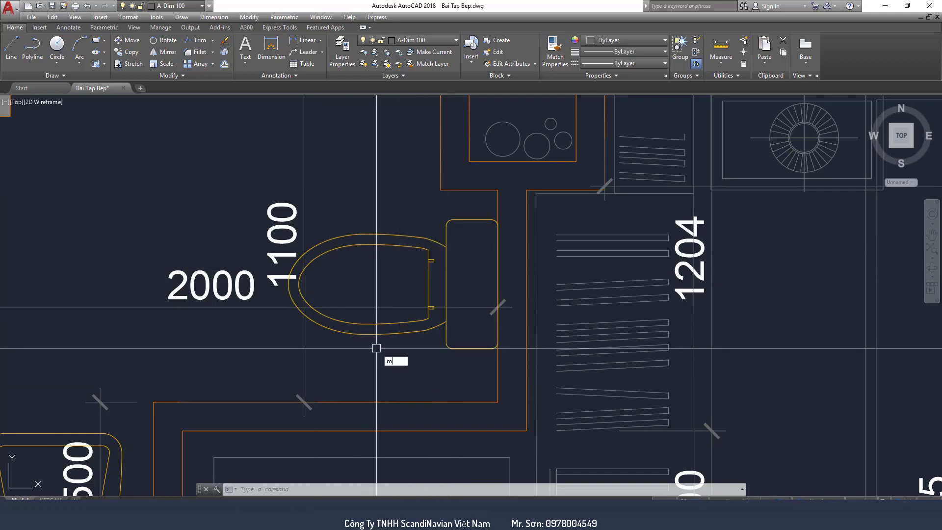
Step: Shift the toilet block lower within the bathroom
key(Return)
click(457, 348)
key(Return)
click(477, 238)
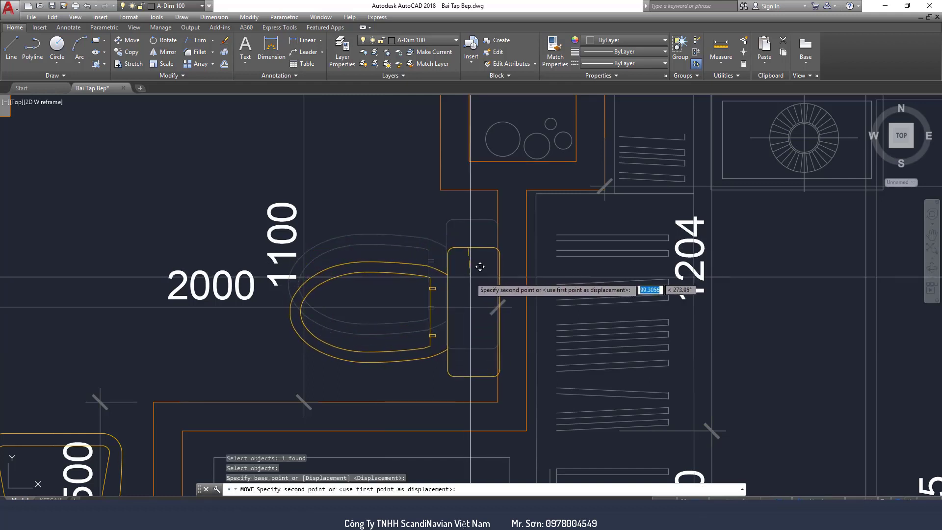
click(475, 265)
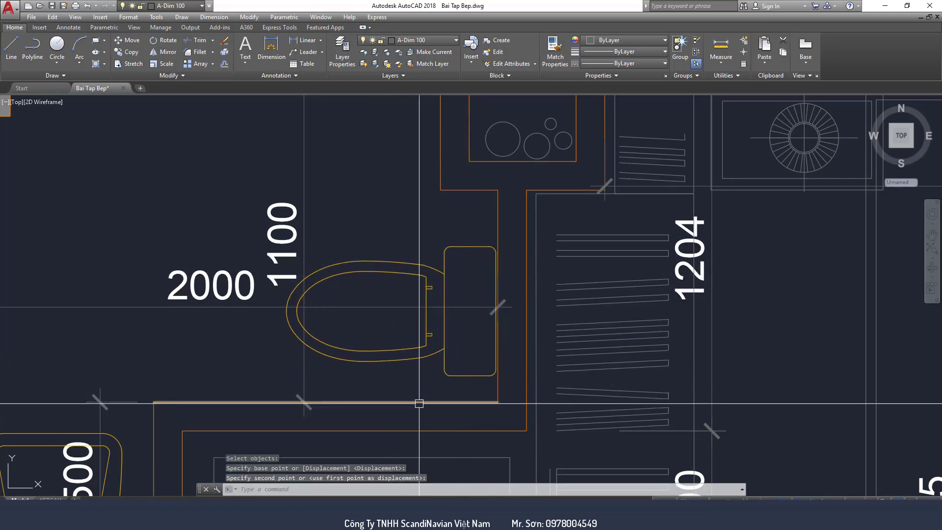
scroll(419, 403, up, 2)
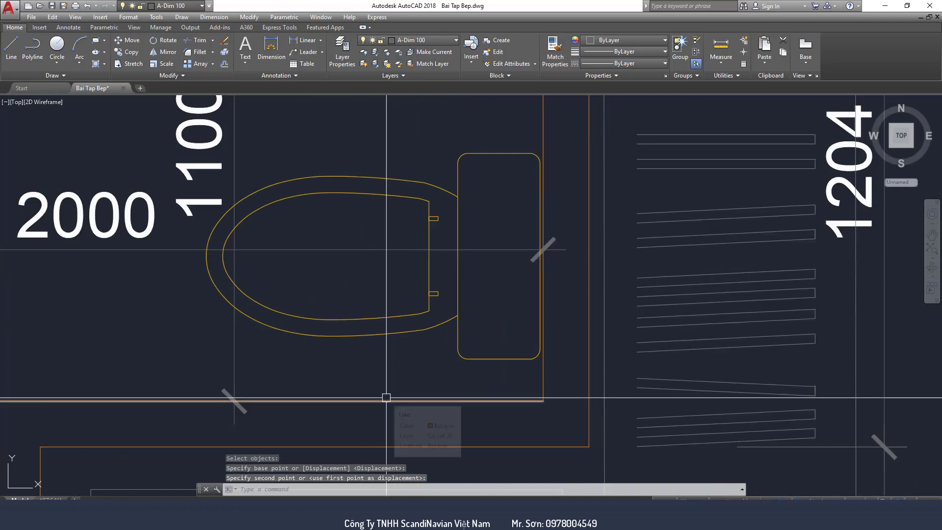
click(311, 147)
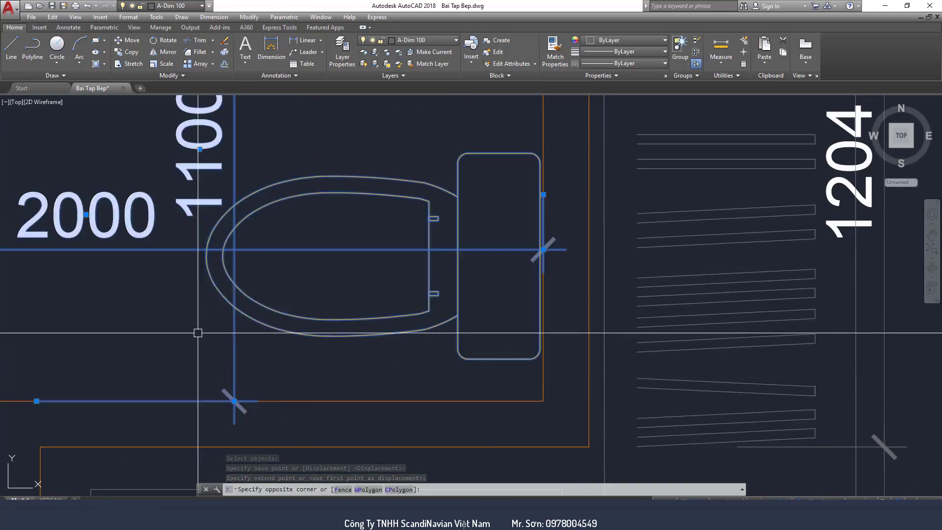
click(291, 402)
key(Escape)
key(Escape)
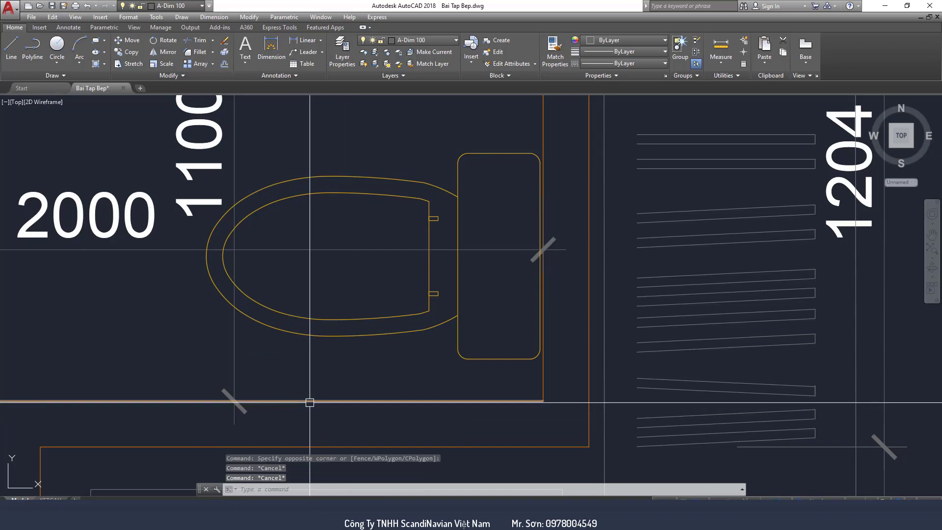
Step: Add a vertical 317 linear dimension from the toilet to the wall line below
text(D)
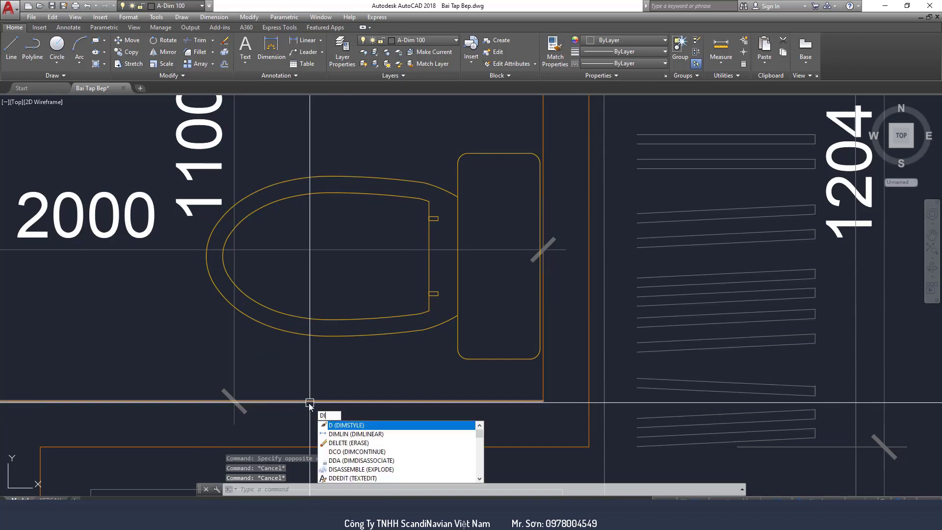
text(I)
key(Return)
click(430, 255)
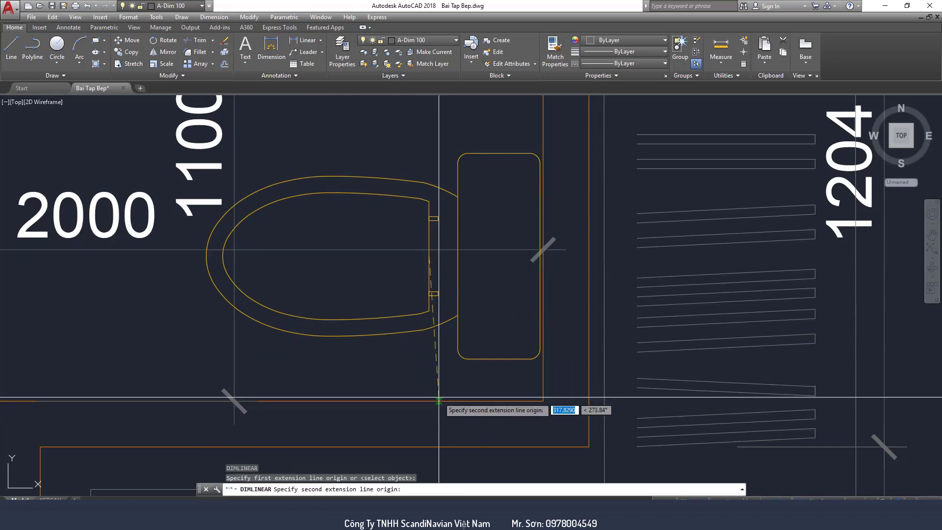
click(438, 400)
click(368, 385)
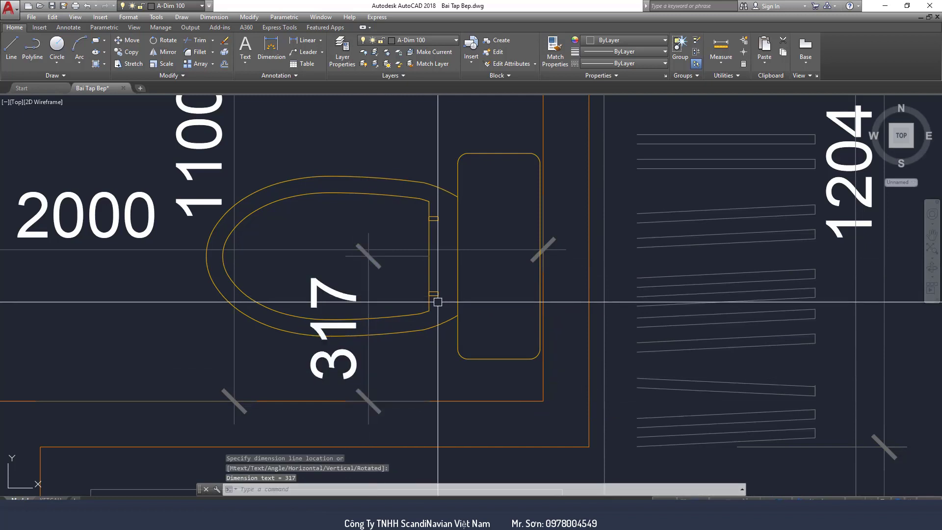
scroll(438, 301, down, 2)
text(M)
key(Return)
click(453, 318)
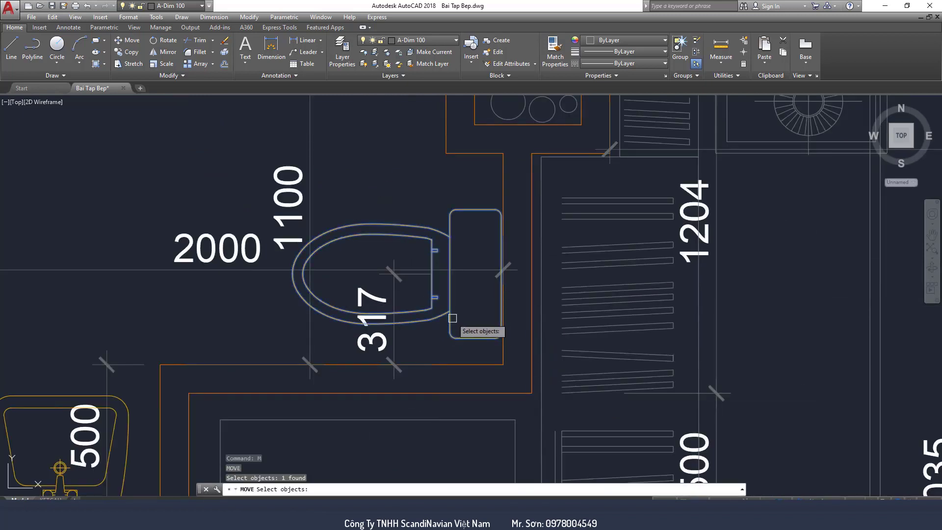
Step: Move the toilet up twice so its wall dimension goes from 317 to 381, then 405
key(Return)
click(484, 294)
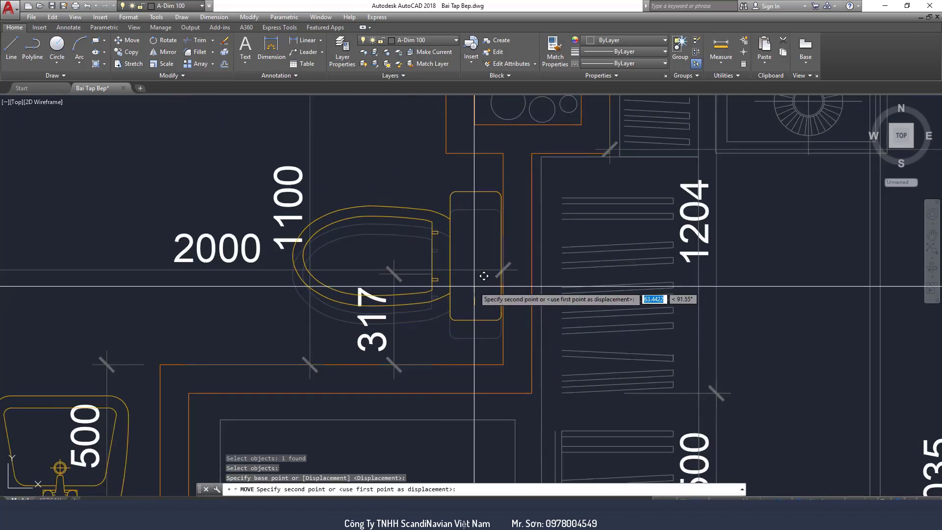
click(483, 276)
key(Return)
drag(483, 307, 475, 306)
key(Return)
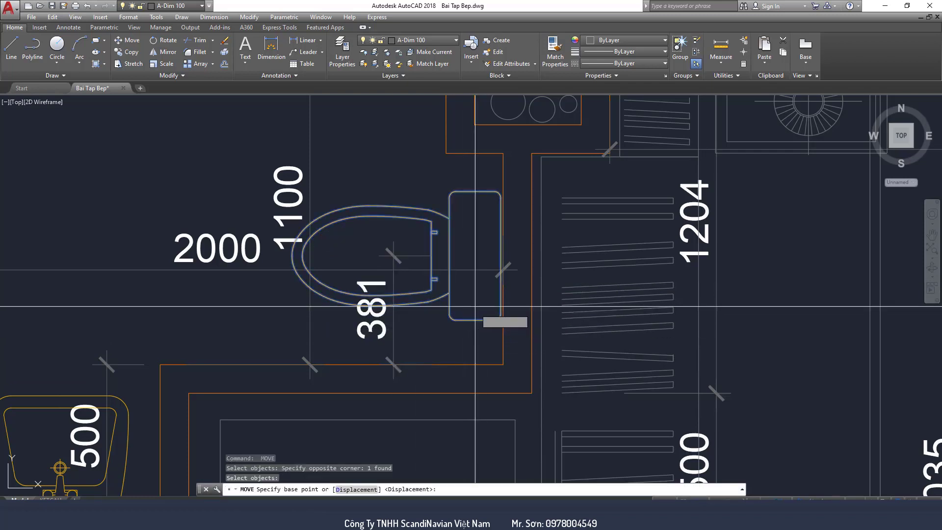
click(484, 294)
click(484, 288)
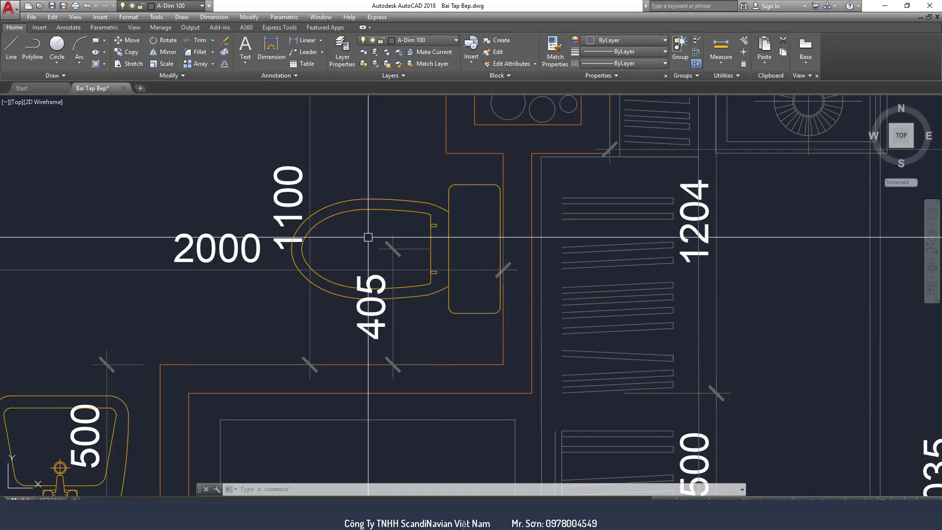
middle_drag(374, 216, 403, 256)
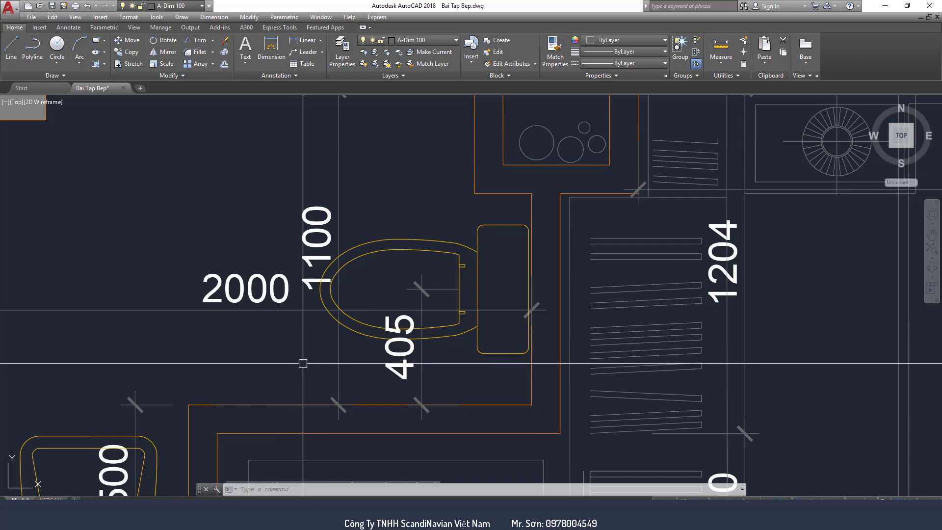
click(301, 382)
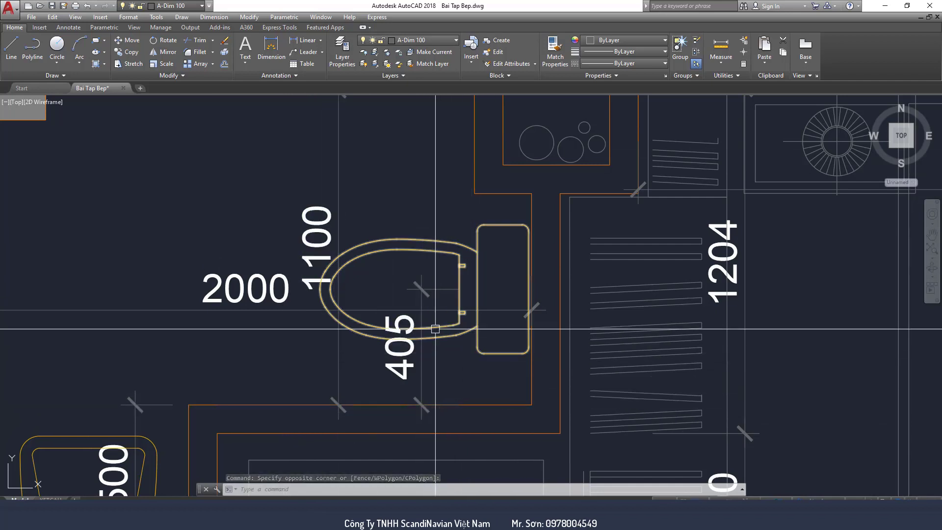
scroll(459, 316, up, 2)
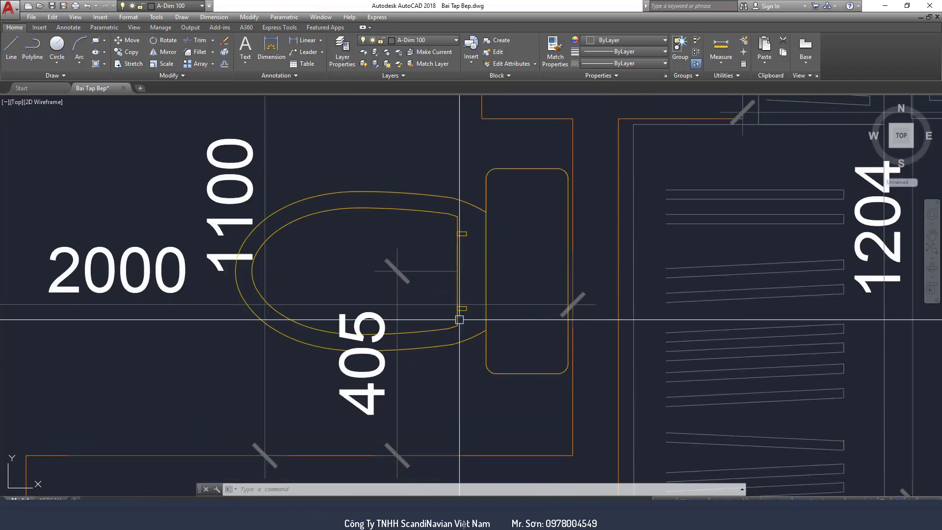
scroll(422, 249, up, 1)
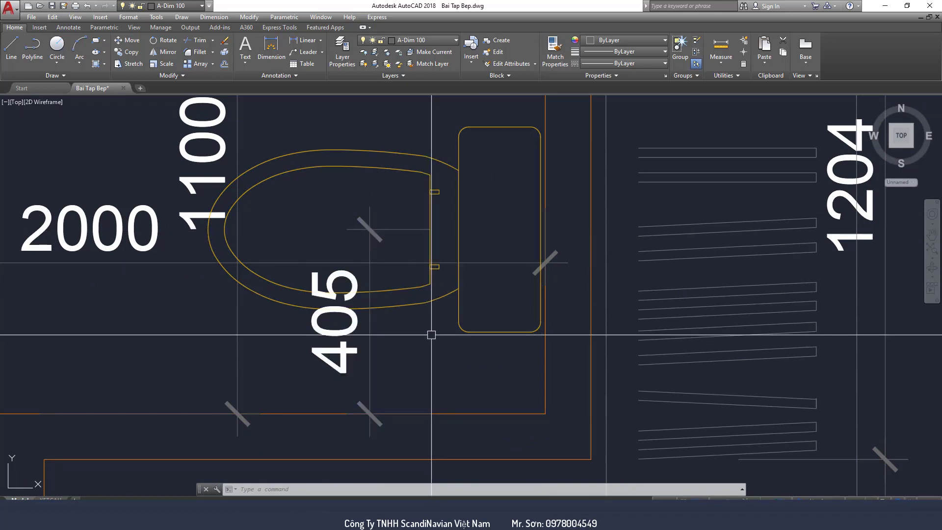
drag(431, 334, 421, 337)
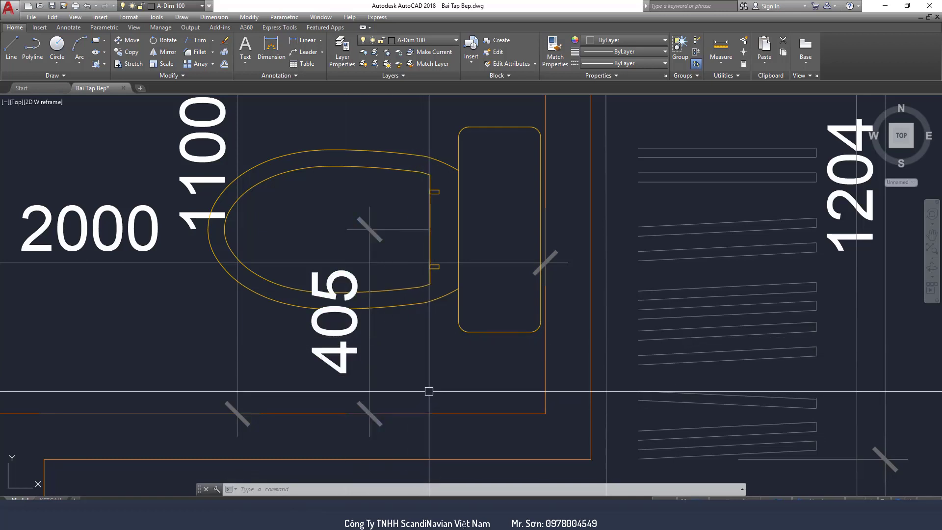
scroll(416, 313, down, 2)
middle_drag(442, 314, 452, 348)
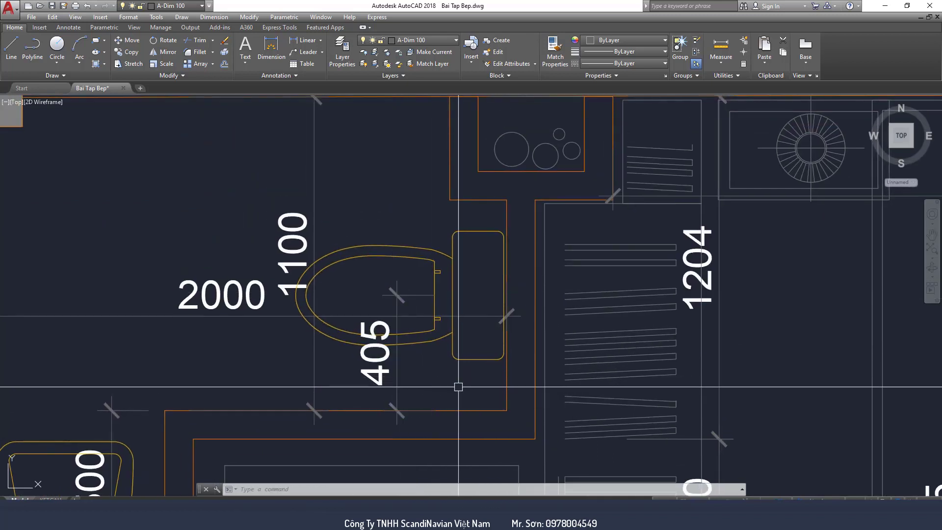
middle_drag(456, 387, 477, 407)
click(429, 389)
click(488, 409)
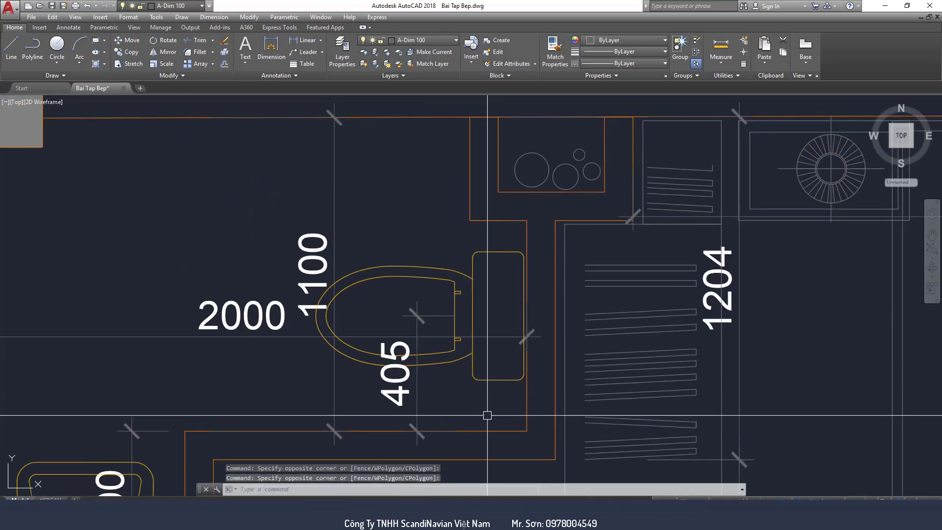
click(446, 390)
click(487, 410)
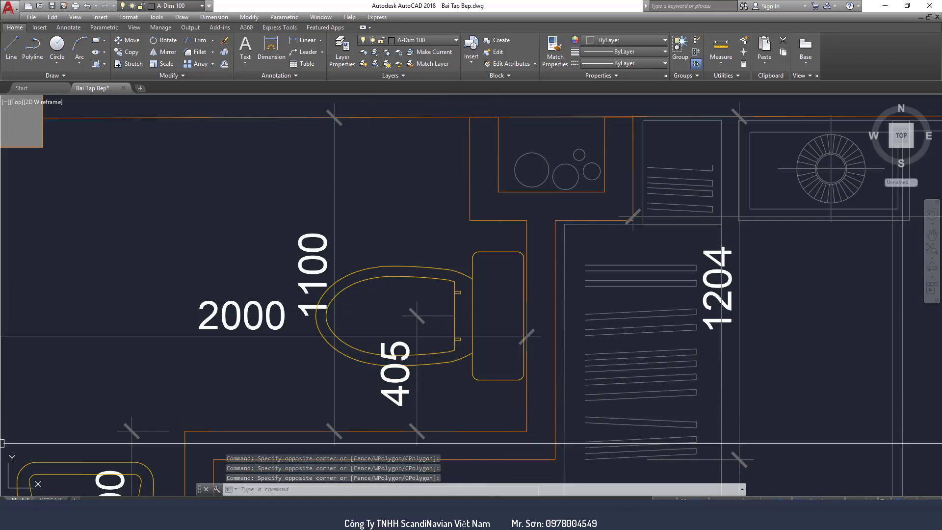
scroll(444, 414, up, 2)
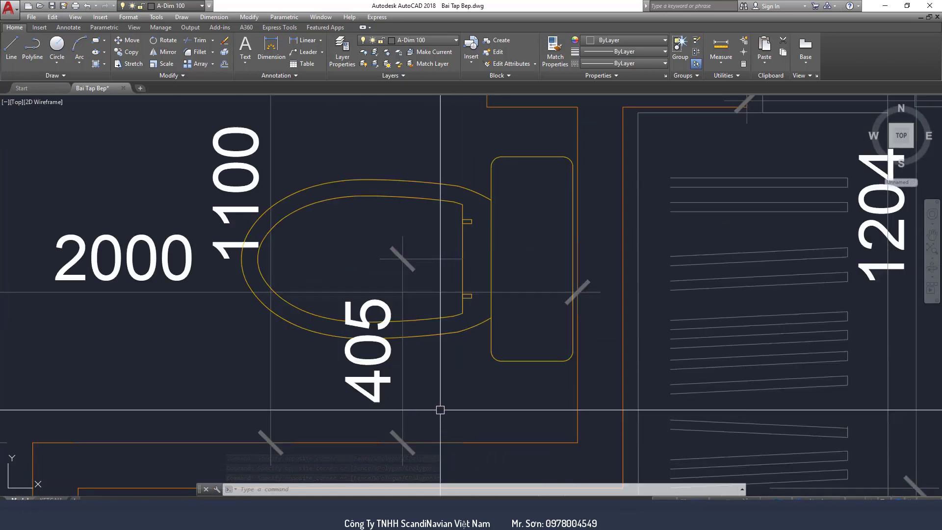
click(424, 370)
click(511, 414)
click(432, 366)
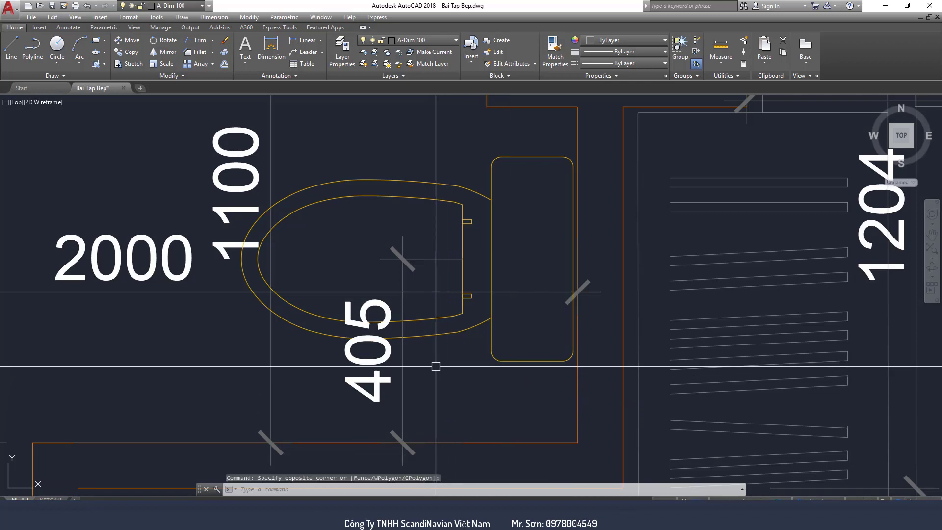
click(509, 416)
click(434, 371)
click(508, 416)
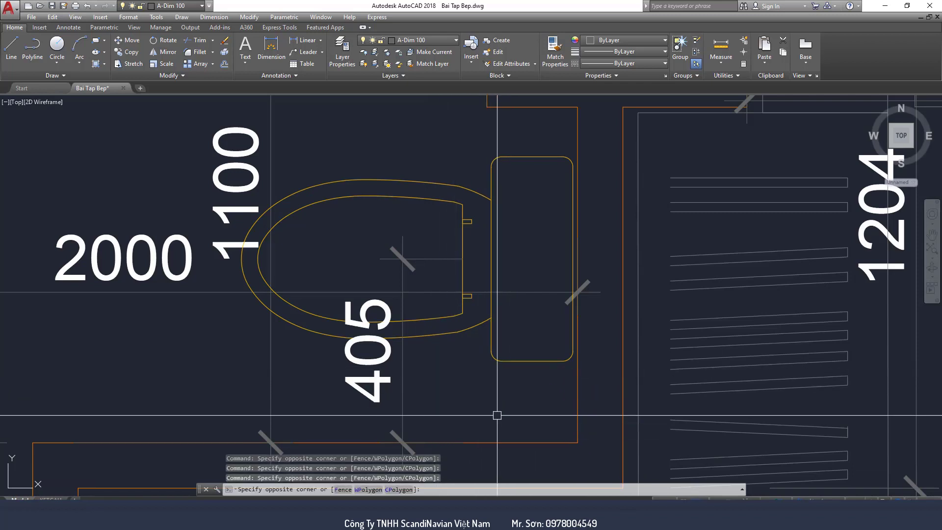
click(430, 368)
click(495, 414)
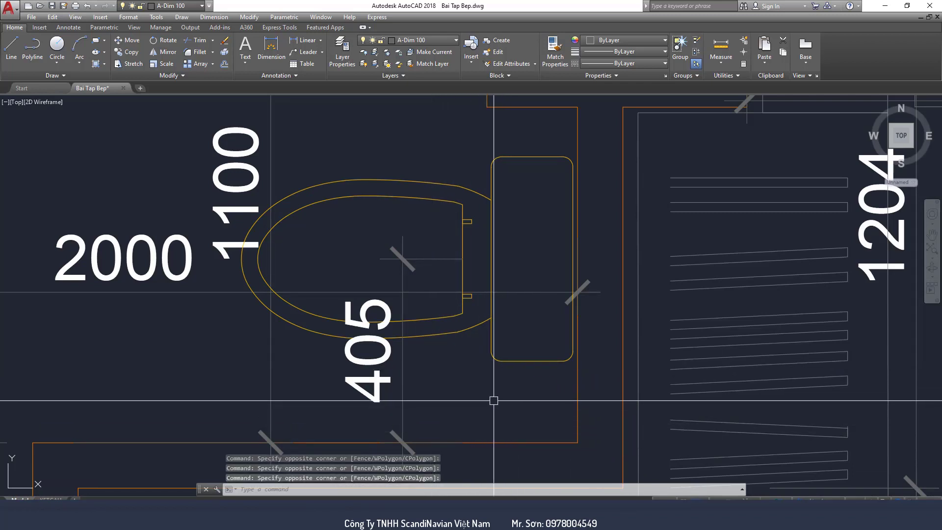
scroll(305, 402, down, 3)
click(251, 375)
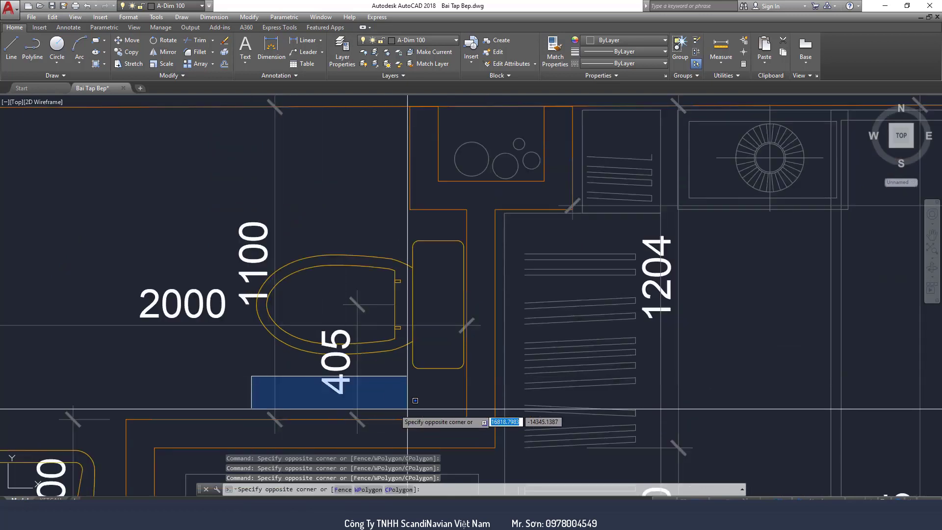
click(435, 409)
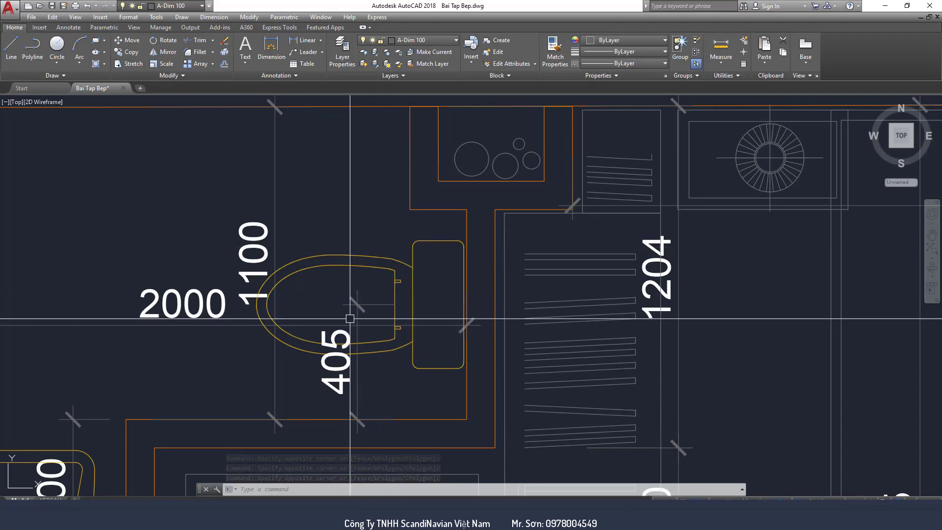
scroll(349, 318, down, 3)
scroll(248, 200, down, 3)
scroll(263, 246, up, 1)
scroll(256, 224, up, 3)
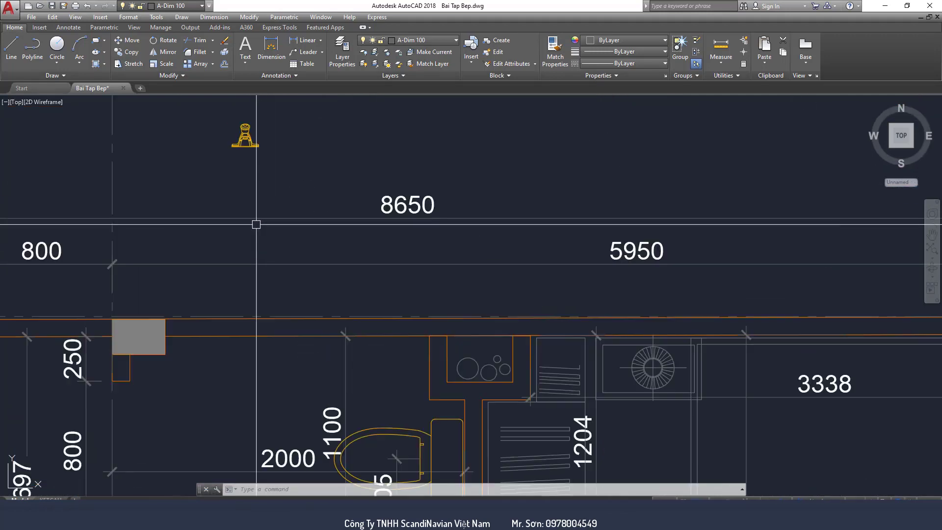
text(m)
key(Return)
Step: Select the small figure symbol and pick its base point to move it above the plan
click(231, 121)
click(262, 166)
key(Return)
click(244, 146)
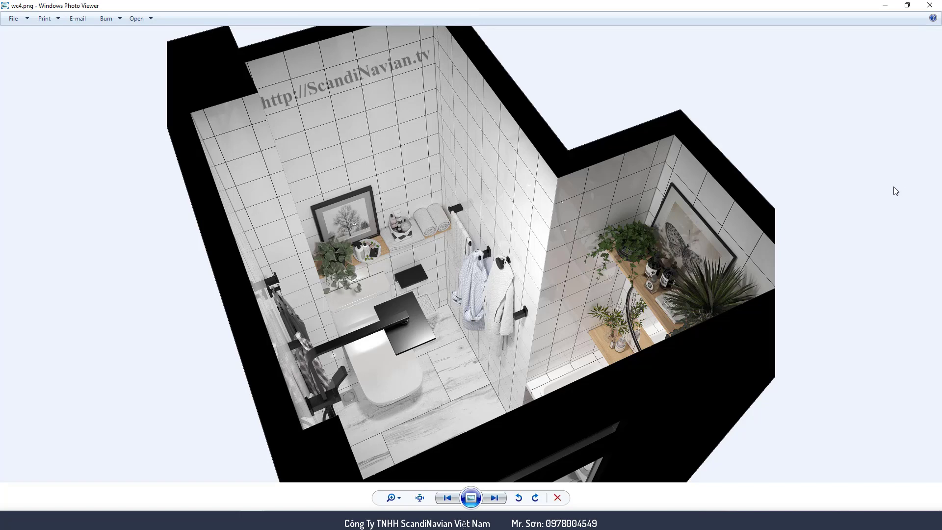
Step: Page through the bathroom renders wc1.png to wc4.png, ending on the top-down view
key(Right)
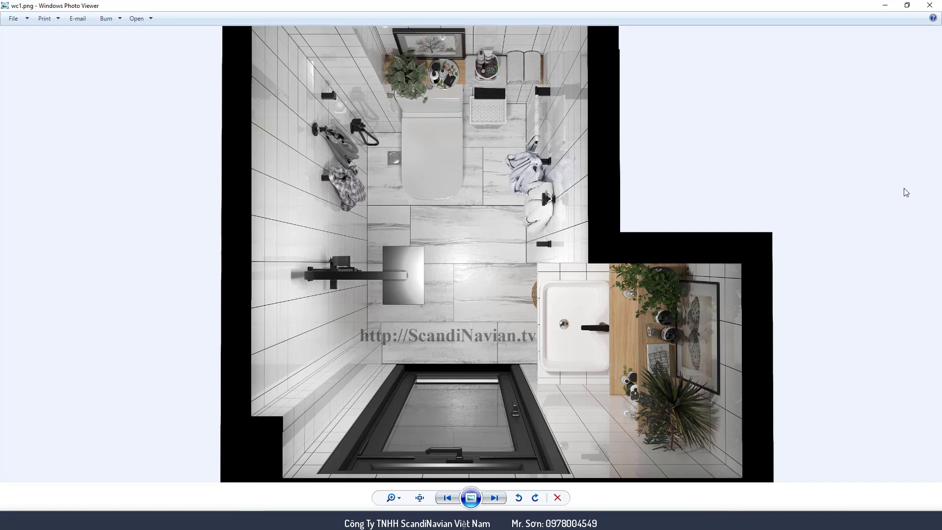
key(Right)
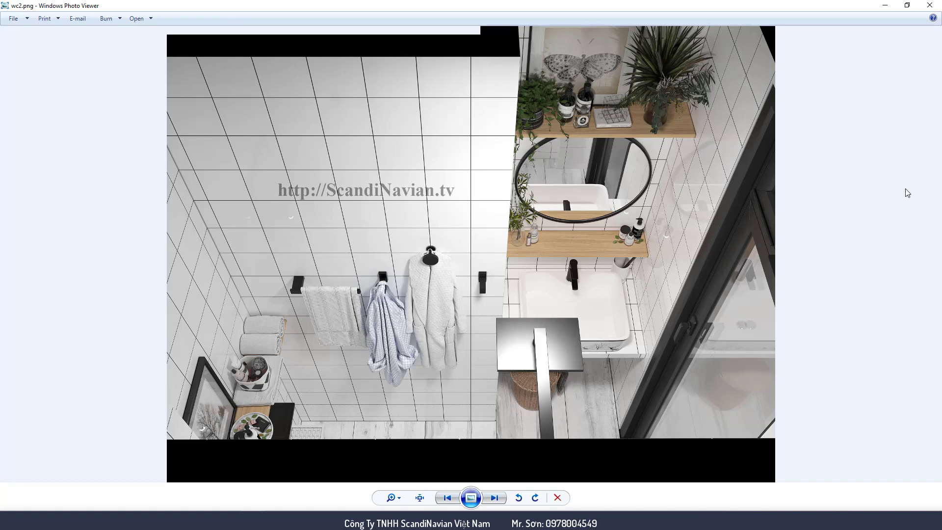
key(Right)
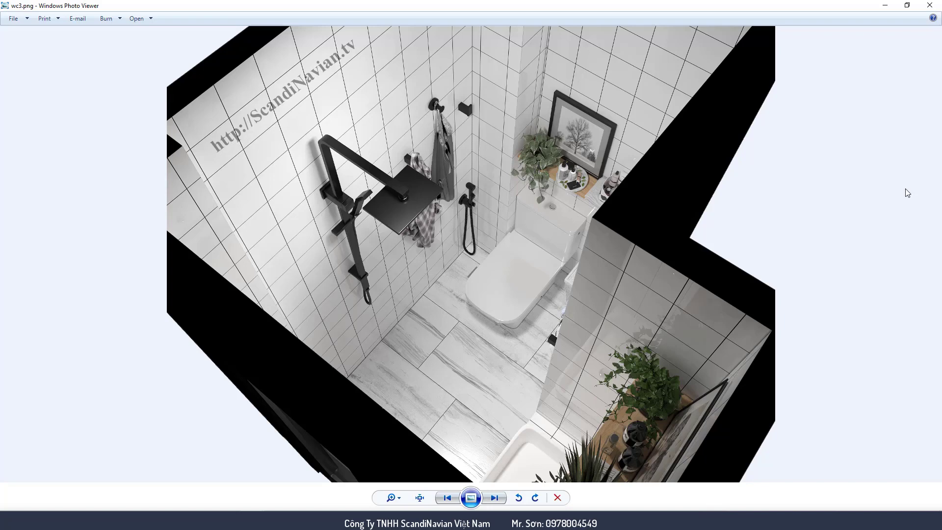
key(Right)
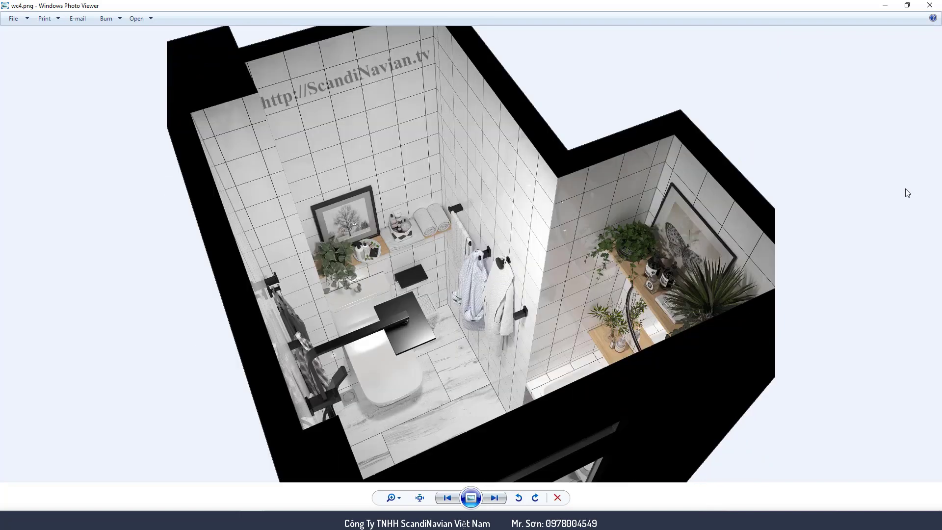
key(Left)
key(Left)
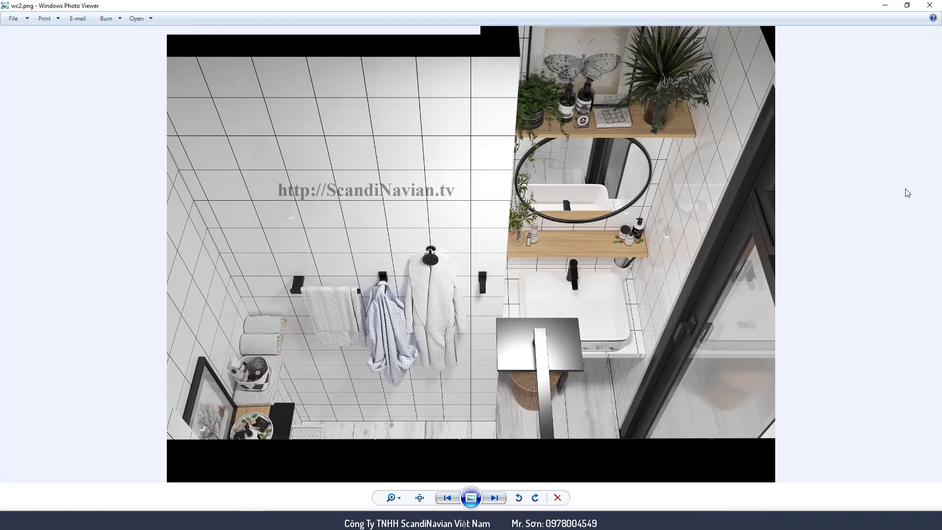
key(Right)
key(Right)
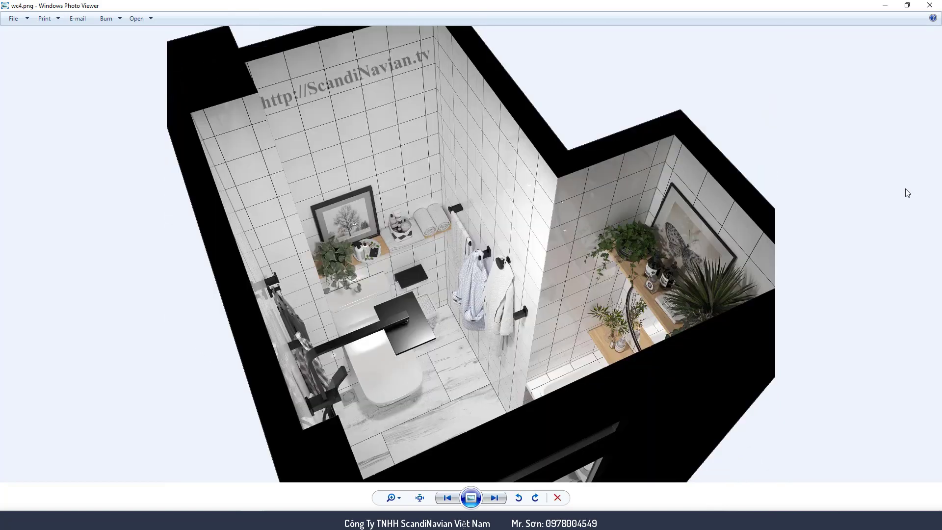
key(Right)
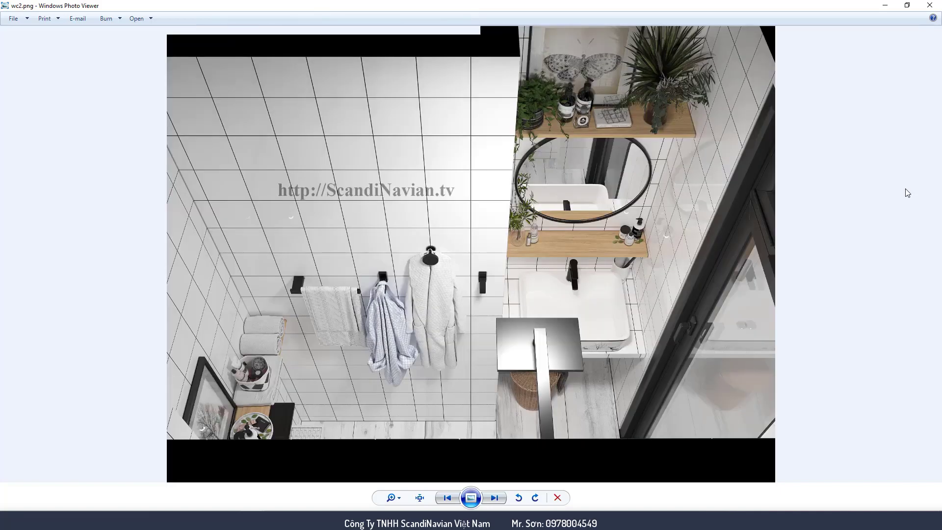
key(Right)
key(Right)
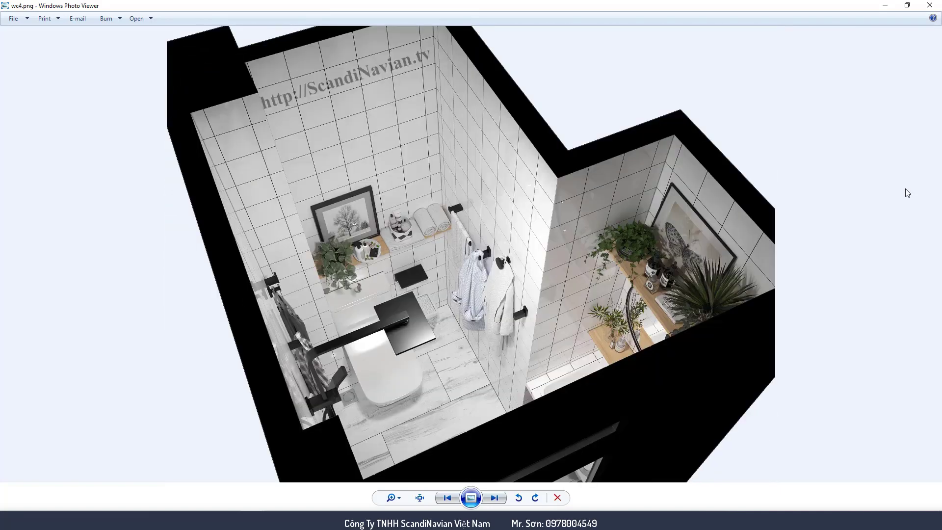
key(Right)
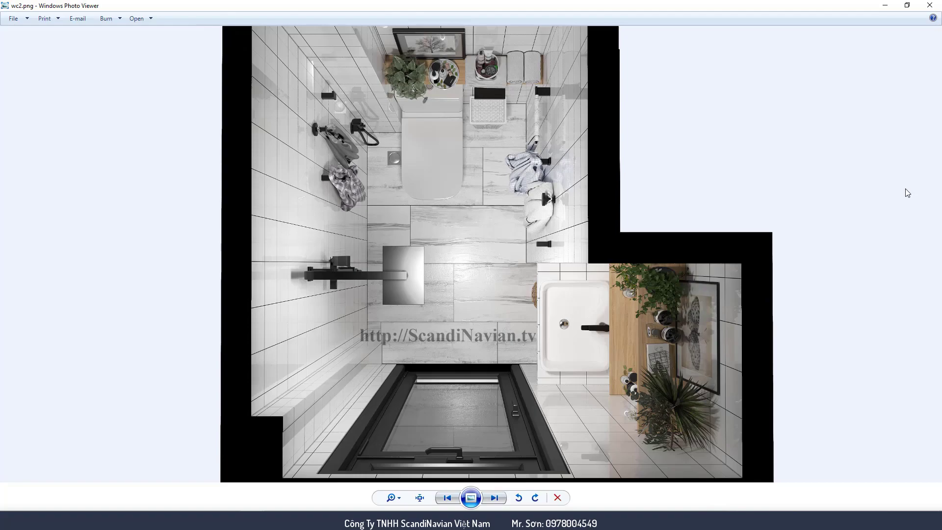
key(Right)
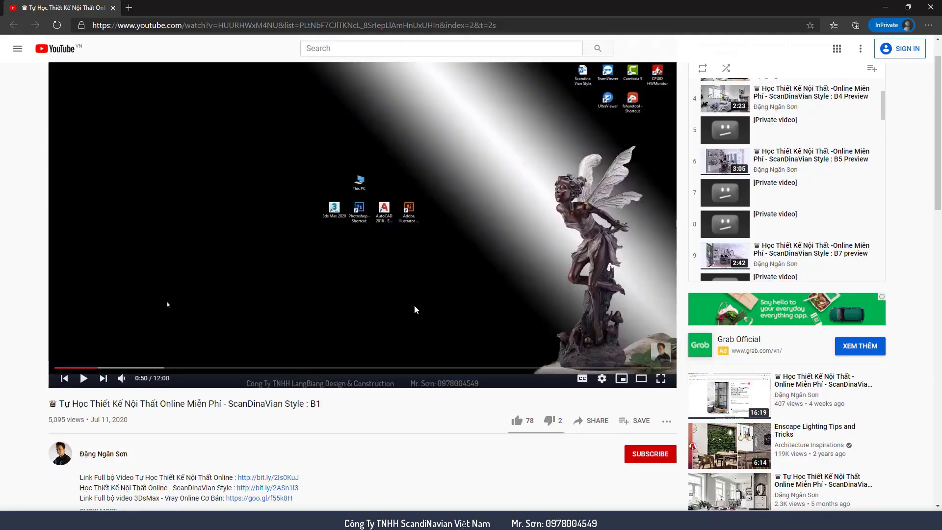
Step: Scroll down the lesson B1 page and expand the video description to show the course links
scroll(415, 309, up, 1)
scroll(806, 216, up, 2)
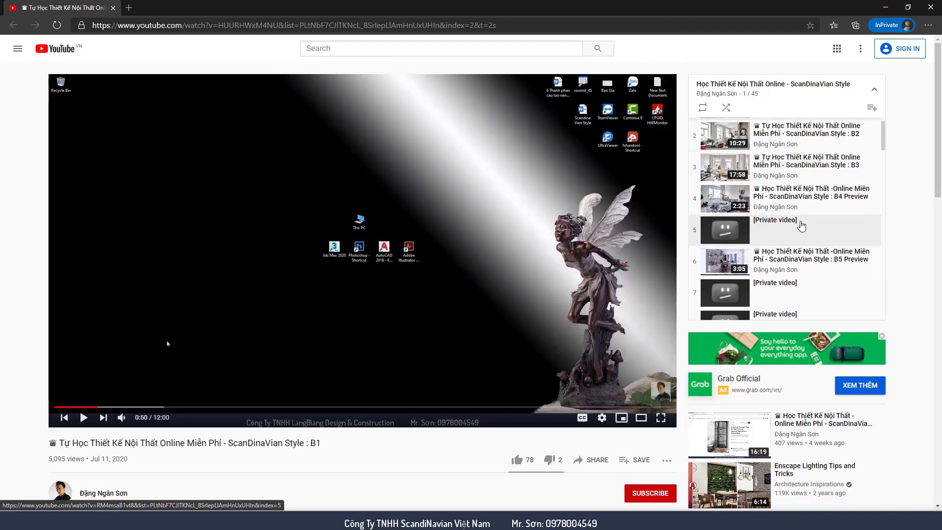
scroll(798, 224, down, 2)
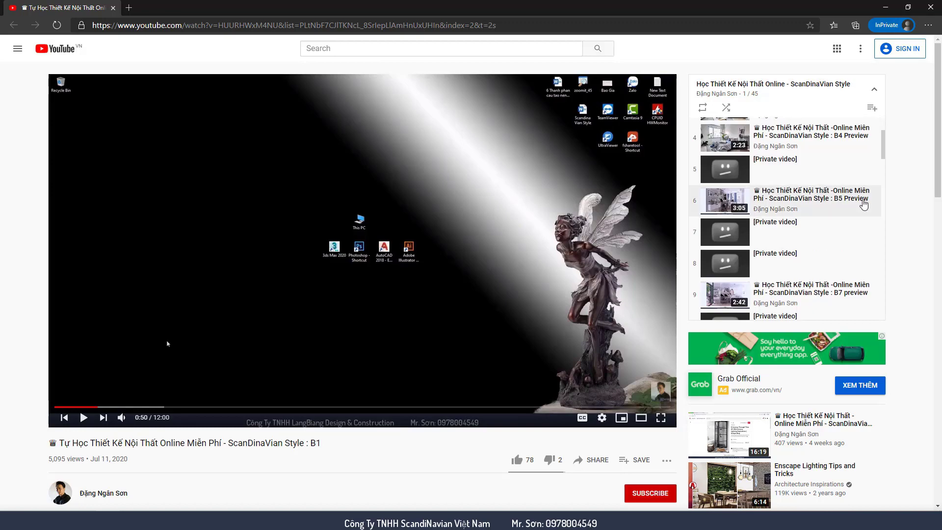
scroll(820, 215, down, 2)
scroll(477, 237, down, 6)
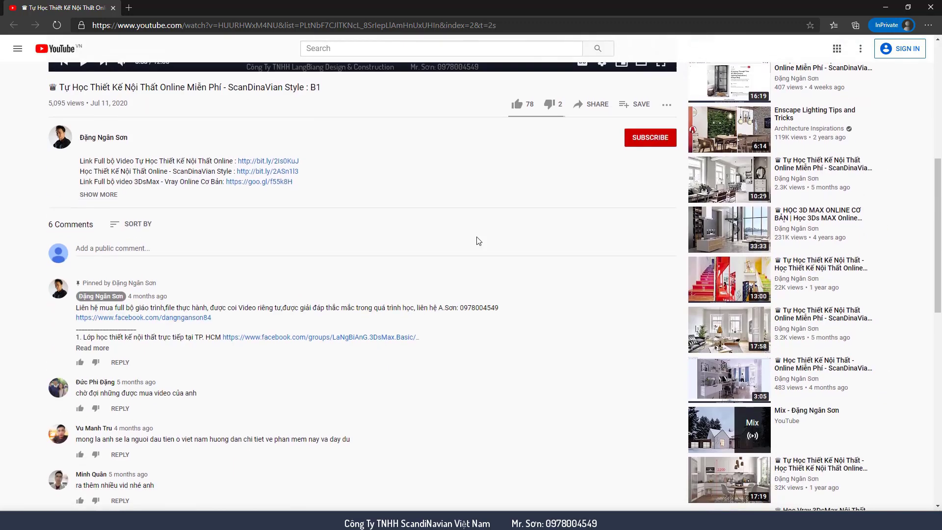
click(96, 194)
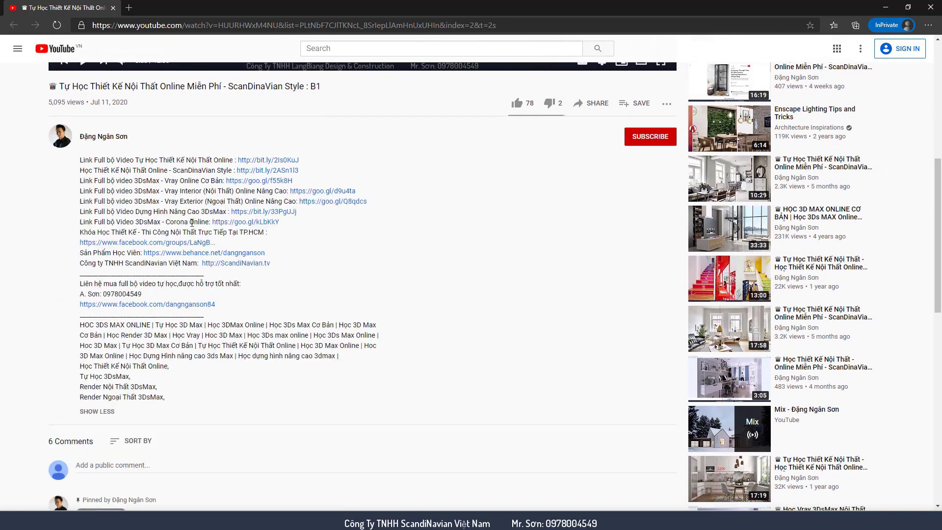
Step: Highlight the contact phone number line in the description, then clear the highlight
scroll(99, 367, up, 1)
drag(103, 367, 164, 368)
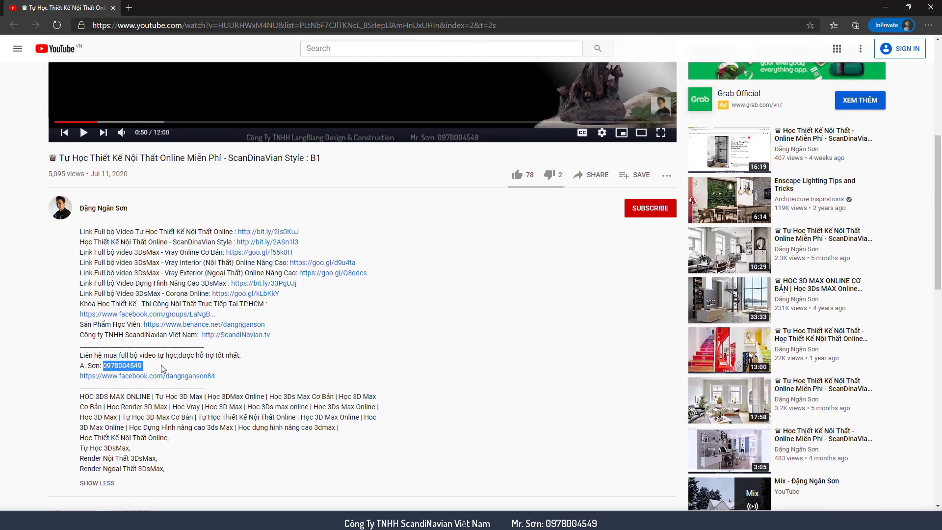
click(267, 371)
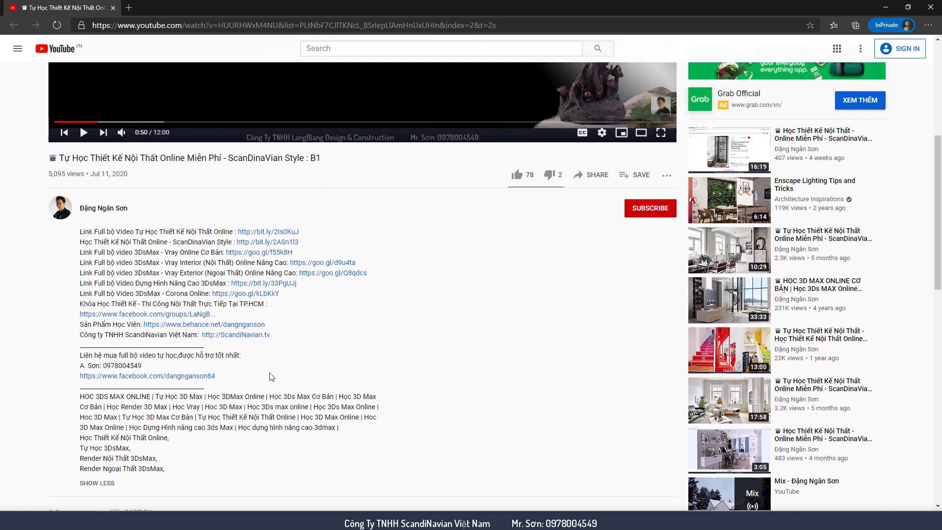